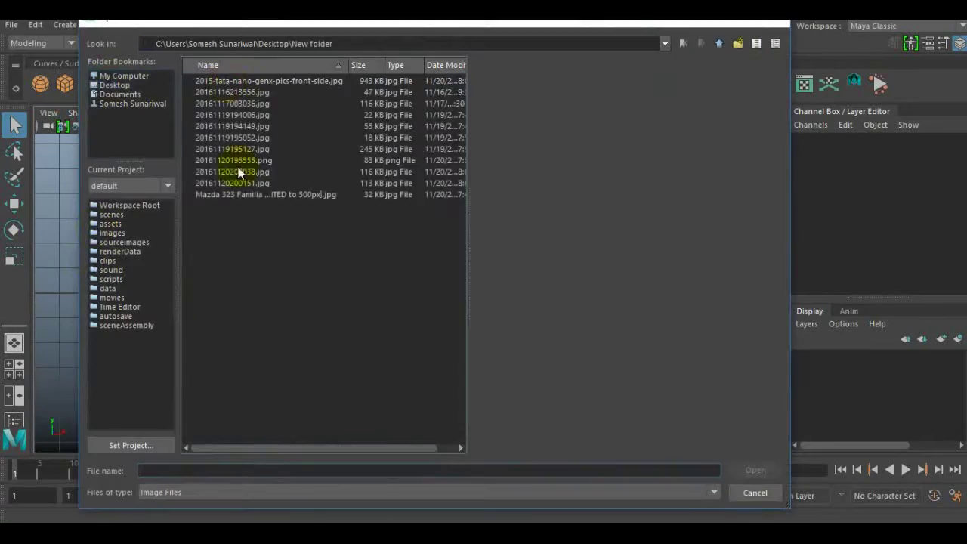
Step: Import the spray can reference photo as an image plane at Alpha Gain 0.4 on layer1
click(216, 93)
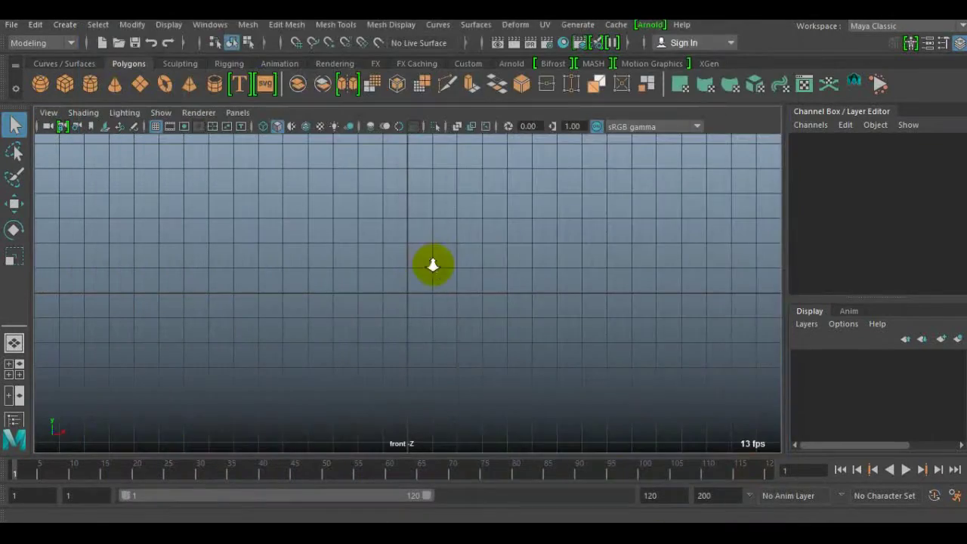
key(space)
key(space)
scroll(410, 280, up, 3)
key(w)
key(space)
key(space)
key(space)
key(space)
click(799, 357)
Step: Draw a polygon cylinder on the grid and raise its height to 17.13
mouse_move(529, 340)
alt+mouse_down()
mouse_move(492, 360)
mouse_move(431, 319)
alt+mouse_up()
shift+right_drag(436, 309, 362, 309)
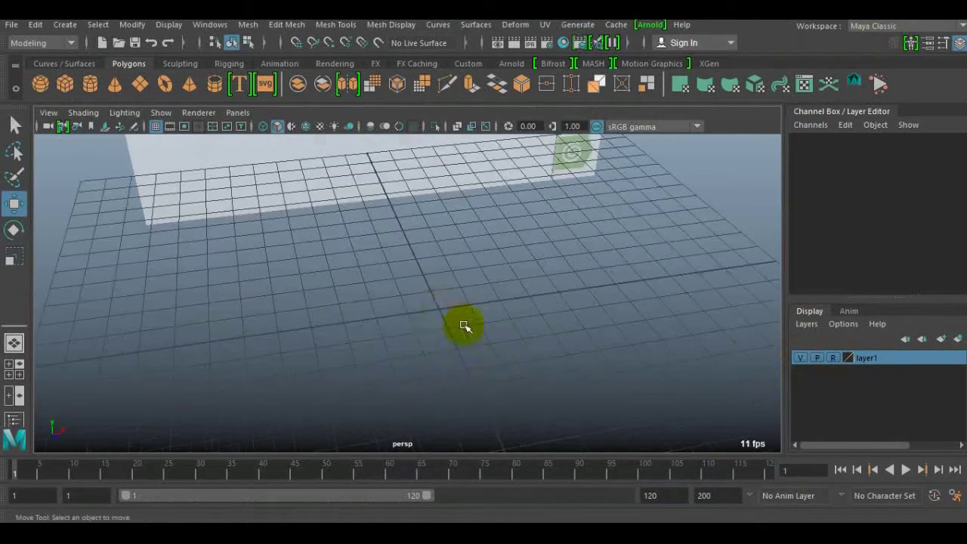
drag(445, 322, 556, 313)
key(space)
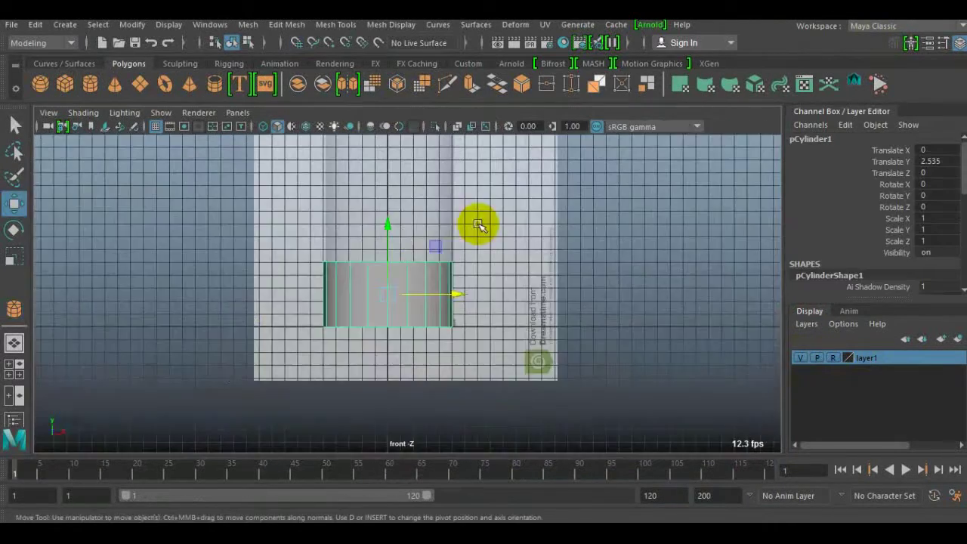
key(space)
click(899, 267)
middle_drag(250, 278, 330, 278)
Step: Move the cylinder up and insert edge loops along its body
drag(376, 184, 376, 202)
scroll(865, 272, down, 5)
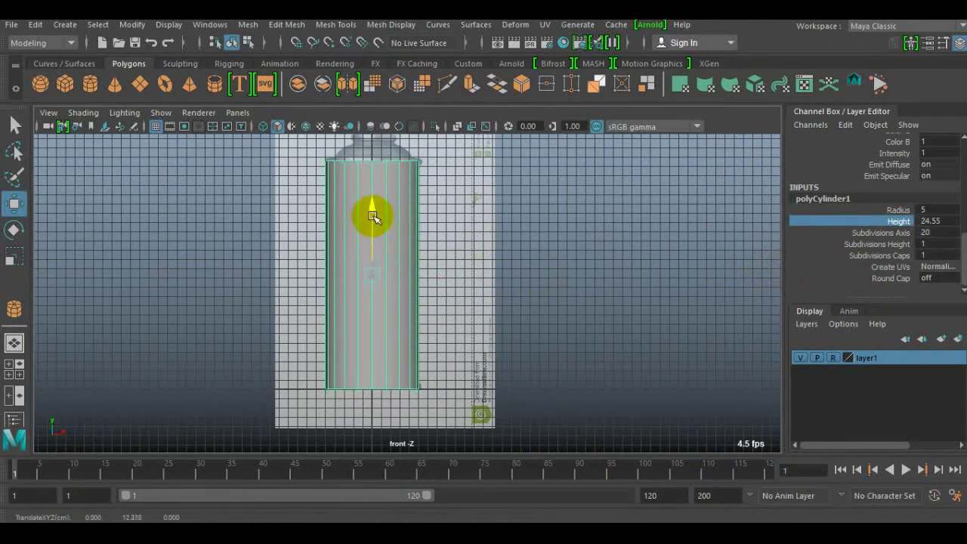
scroll(373, 216, up, 3)
right_drag(335, 162, 378, 162)
click(286, 25)
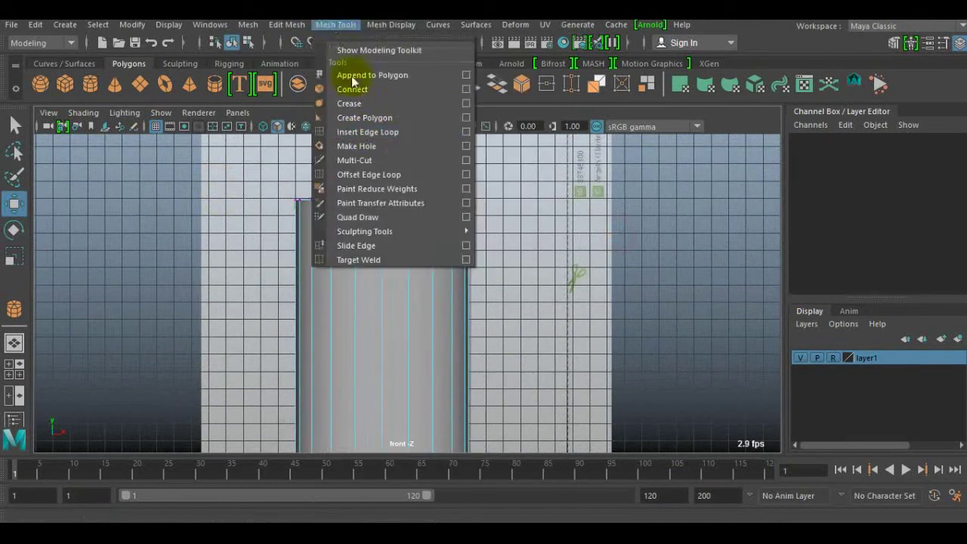
click(367, 131)
scroll(443, 415, up, 2)
scroll(419, 282, up, 2)
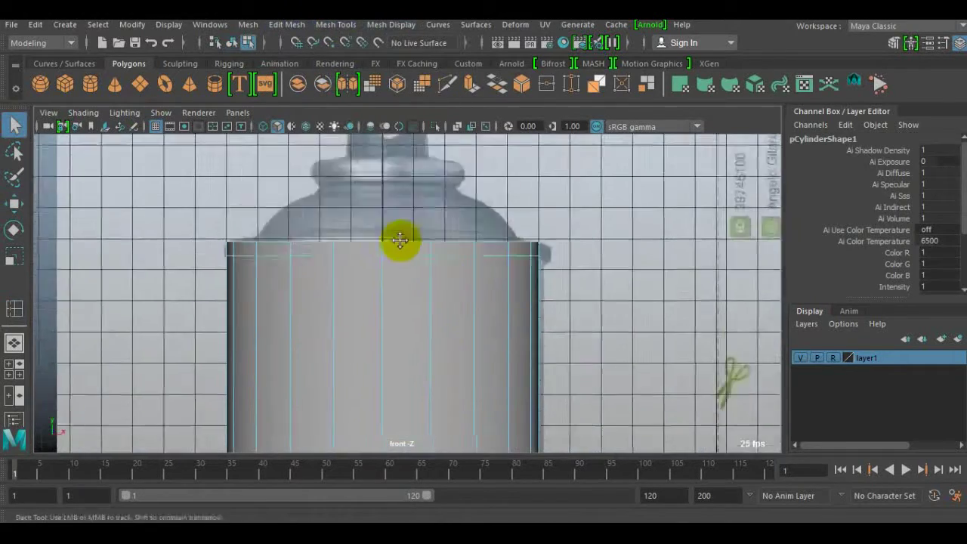
Step: Extrude the cylinder's top cap and pick a face on the cap
key(ctrl+e)
right_drag(390, 124, 389, 324)
key(F8)
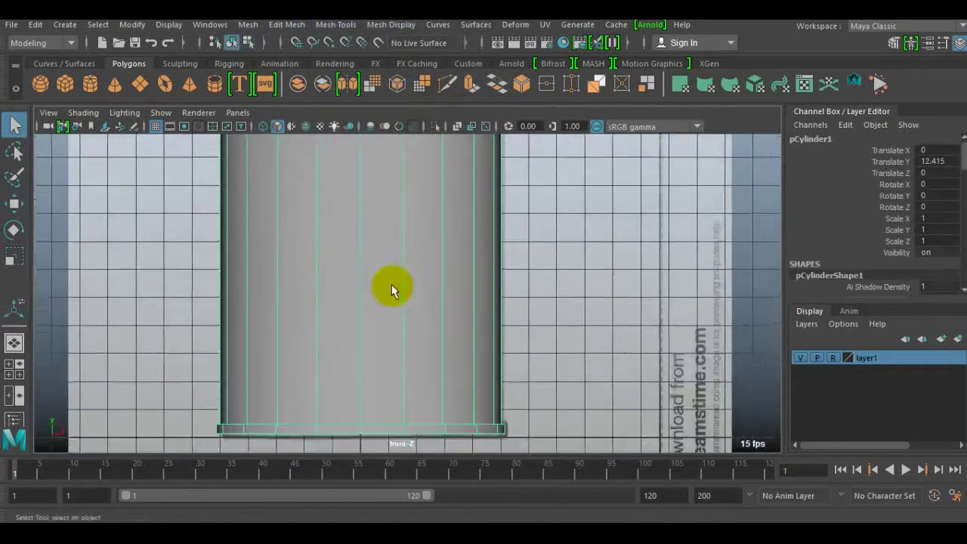
alt+drag(392, 284, 433, 250)
alt+drag(491, 279, 380, 319)
click(287, 24)
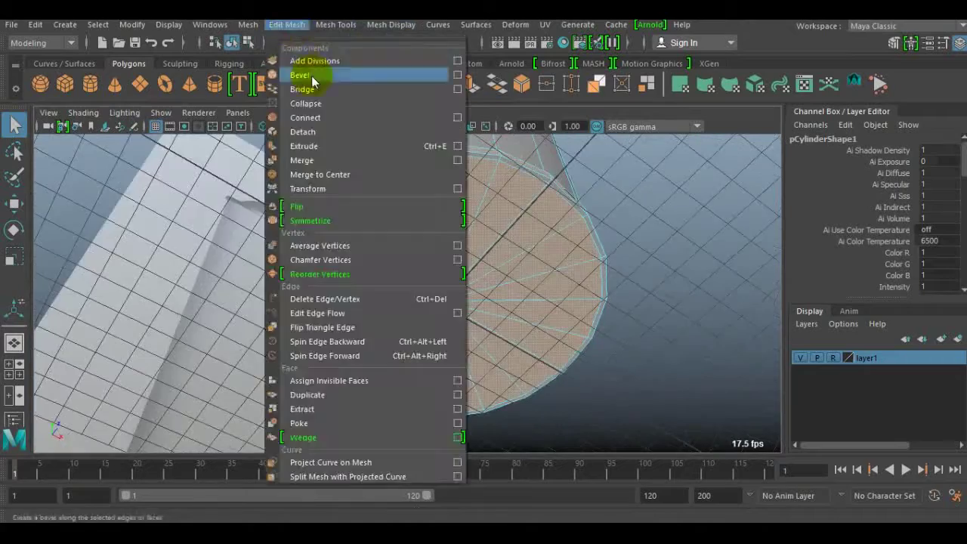
click(429, 219)
drag(385, 207, 406, 214)
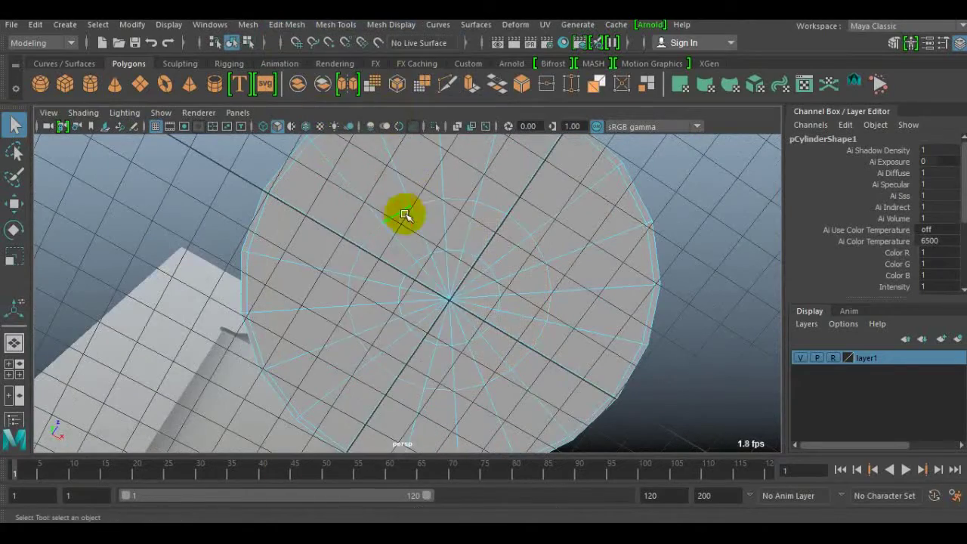
Step: Extrude the cap faces into an inset ring, then reselect the cap faces
alt+drag(566, 334, 501, 296)
mouse_move(446, 227)
mouse_down()
mouse_move(443, 292)
mouse_move(449, 168)
mouse_move(576, 181)
mouse_move(557, 216)
mouse_up()
shift+right_drag(557, 216, 601, 298)
mouse_move(601, 309)
alt+mouse_down()
mouse_move(459, 190)
mouse_move(319, 269)
mouse_move(442, 315)
mouse_move(398, 232)
alt+mouse_up()
key(q)
click(398, 233)
click(398, 233)
key(w)
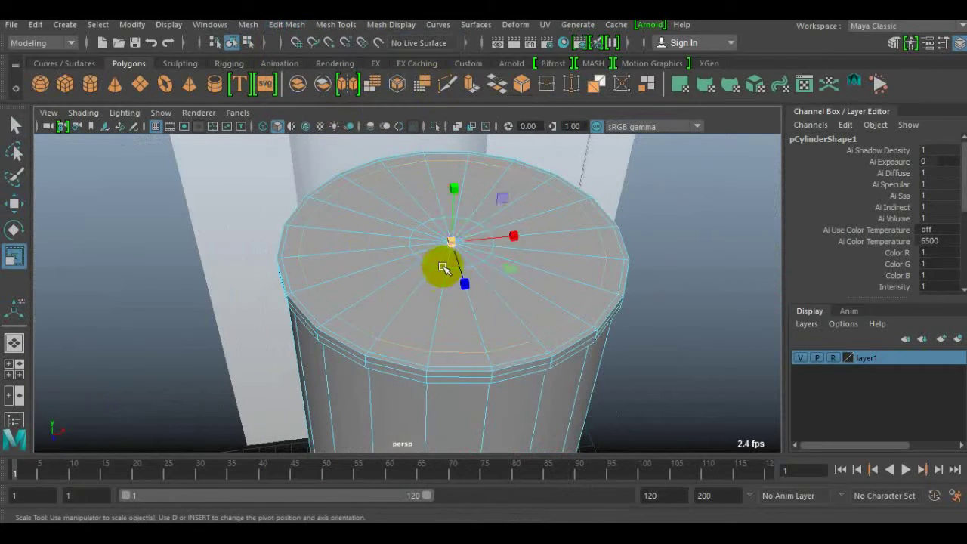
Step: Scale the cap faces into an inner ring and delete the inner cap faces
scroll(442, 205, up, 3)
right_drag(438, 162, 555, 227)
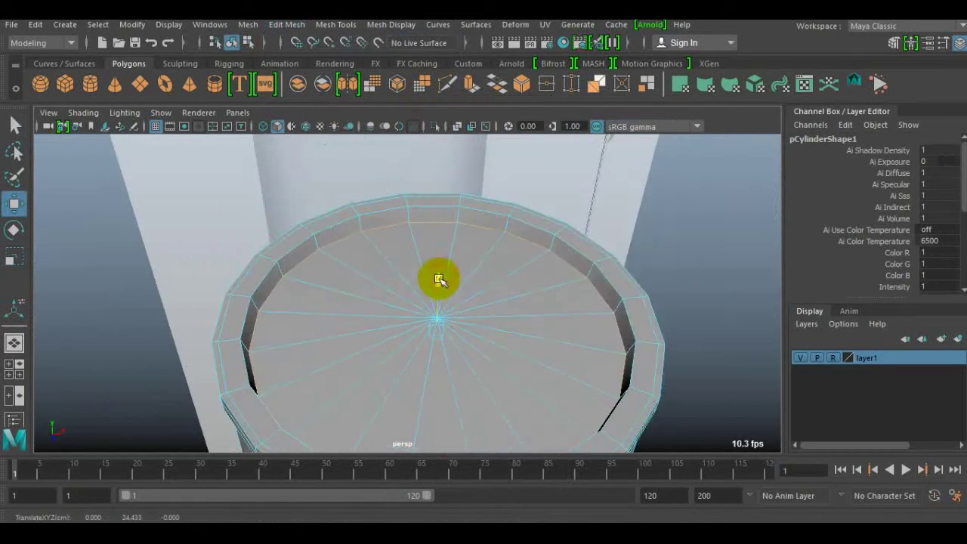
key(w)
mouse_move(419, 272)
alt+mouse_down()
mouse_move(518, 237)
mouse_move(416, 219)
mouse_move(249, 277)
alt+mouse_up()
right_drag(404, 317, 377, 303)
click(339, 237)
key(Delete)
Step: Extrude the opening's border loop into a raised rim and shoulder, thickness 0.55
mouse_move(205, 135)
right_down()
mouse_move(181, 162)
mouse_move(209, 84)
right_up()
double_click(204, 309)
key(space)
key(space)
key(ctrl+e)
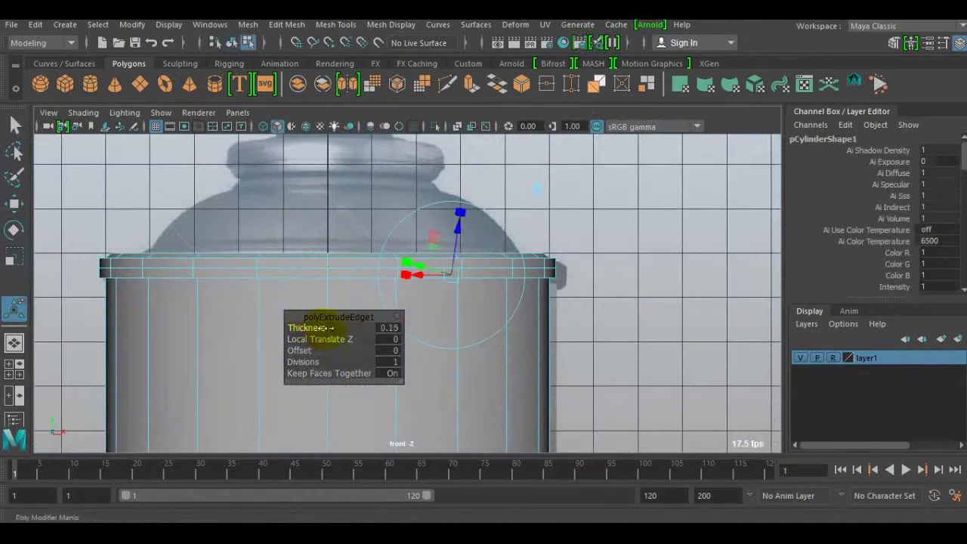
key(space)
key(space)
drag(305, 333, 296, 328)
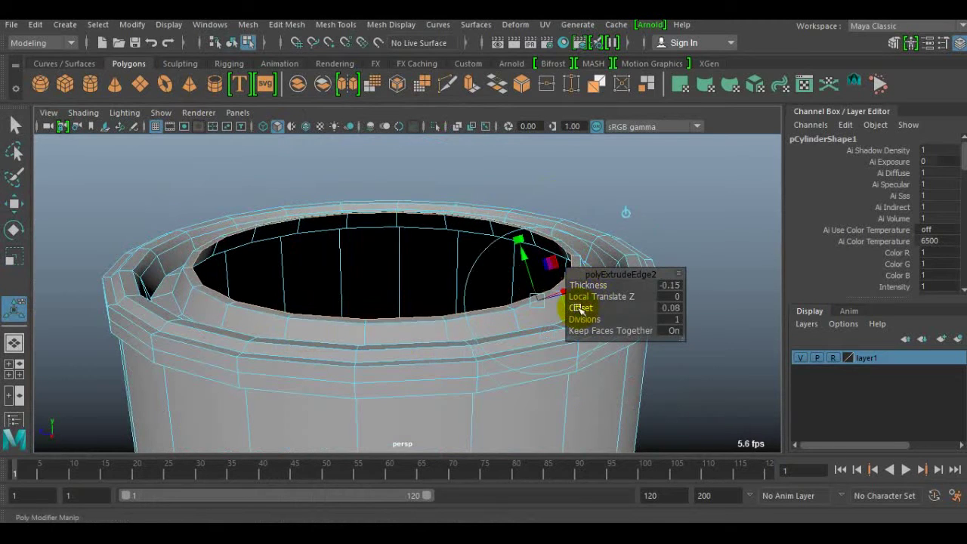
drag(618, 290, 627, 313)
Step: Bevel the shoulder edges at fraction 0.4 with 1 segment
key(space)
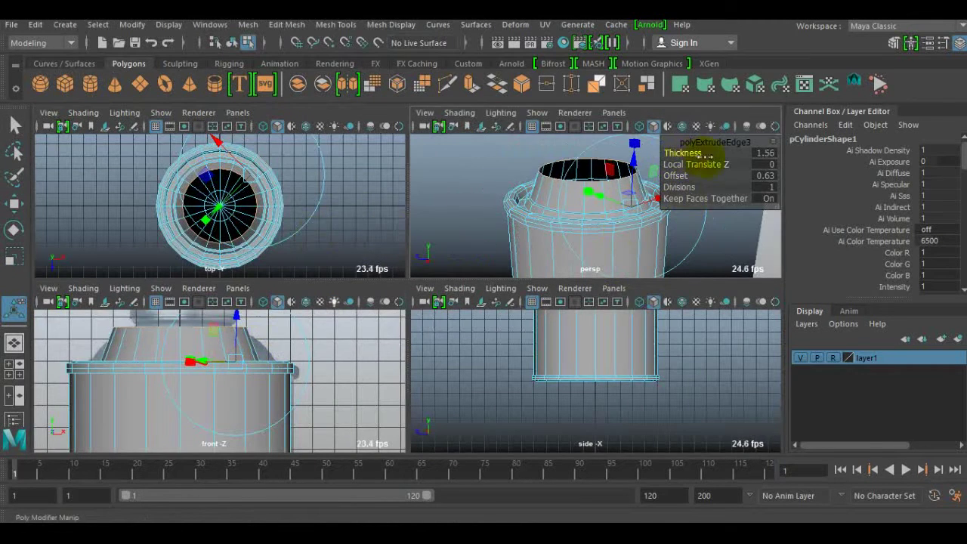
key(space)
click(315, 24)
key(ctrl+b)
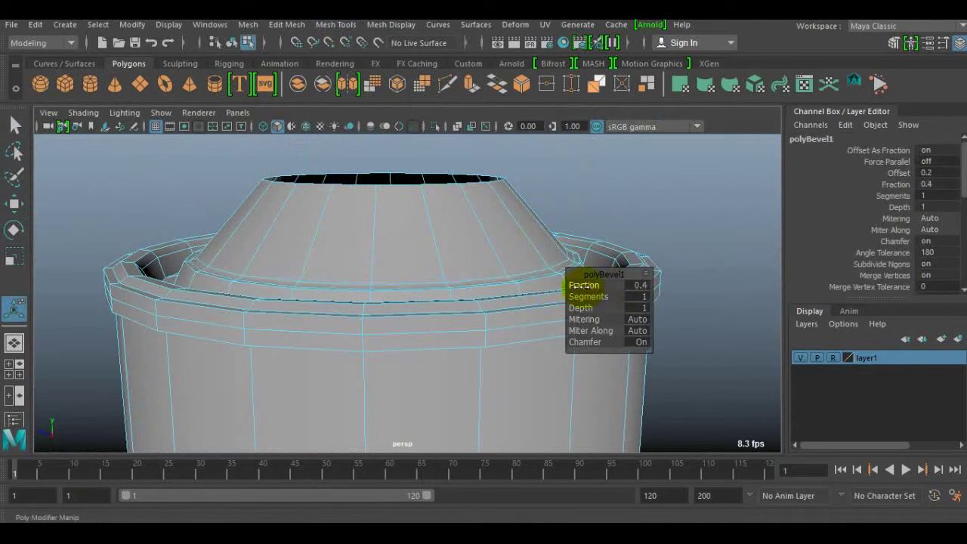
Step: Add multiple edge loops to the shoulder with Insert Edge Loop
click(315, 24)
click(464, 134)
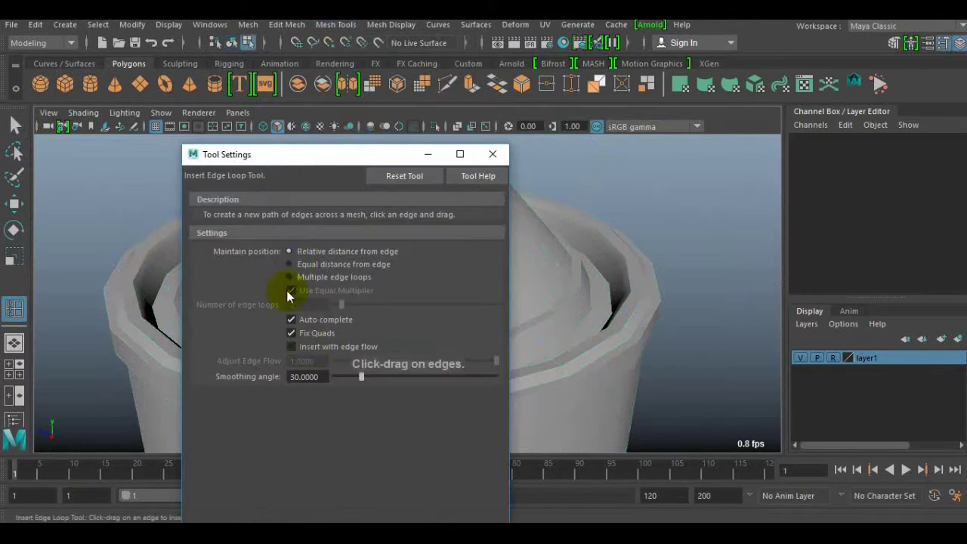
drag(338, 151, 634, 85)
click(790, 79)
Step: Scale the dome's top vertices upward to round the shoulder
key(space)
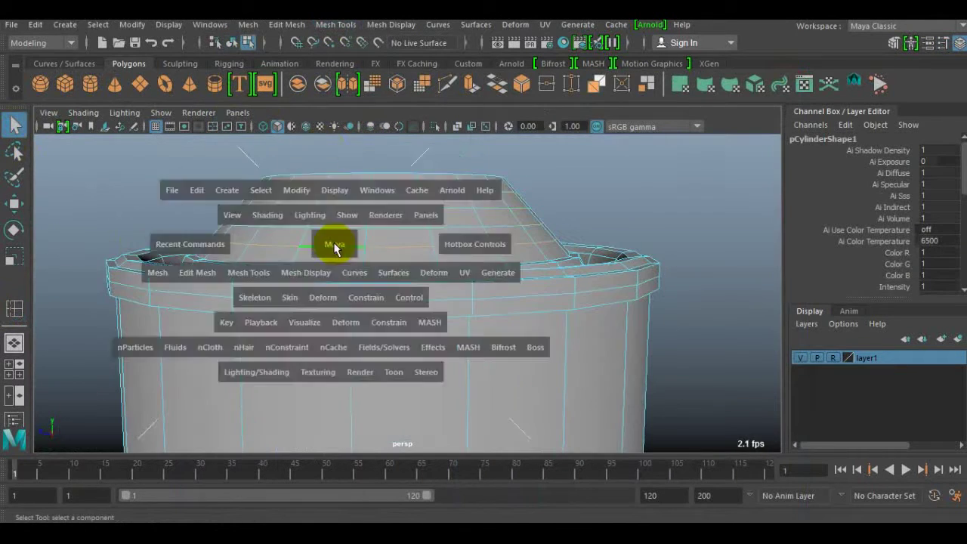
key(r)
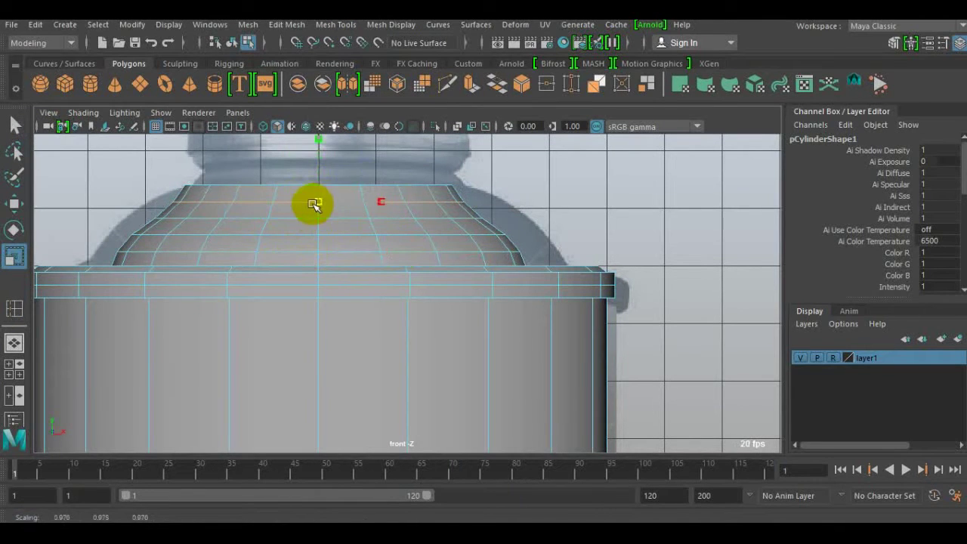
drag(340, 208, 529, 259)
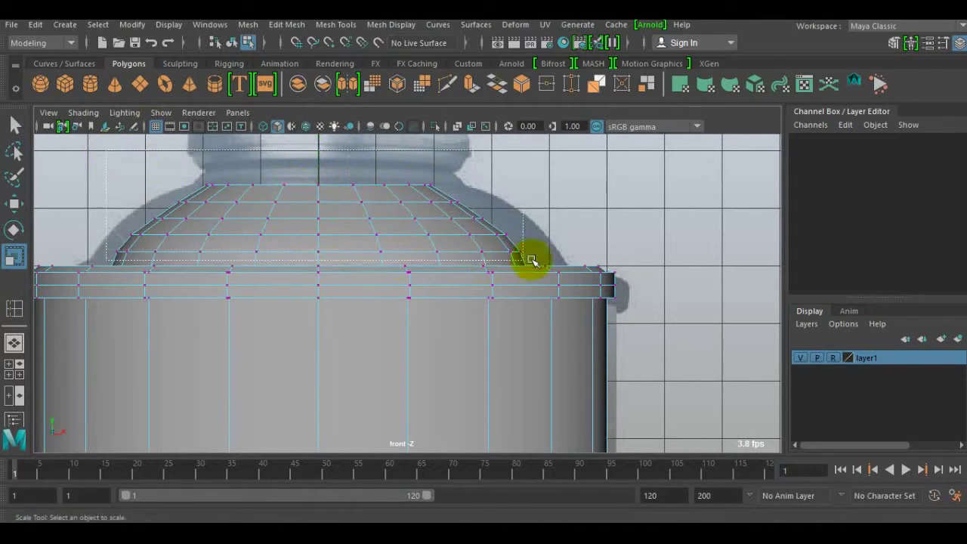
drag(318, 159, 319, 139)
Step: Select the dome's top ring and extrude its edges into a short neck
key(space)
key(space)
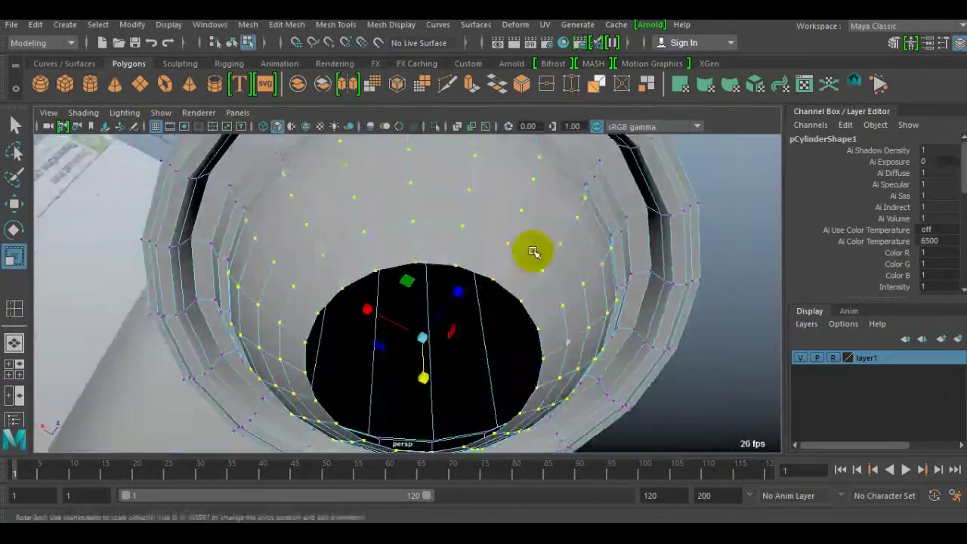
alt+drag(533, 252, 410, 274)
click(276, 172)
drag(276, 172, 529, 227)
mouse_move(454, 241)
alt+mouse_down()
mouse_move(445, 196)
mouse_move(415, 259)
alt+mouse_up()
right_drag(356, 189, 410, 128)
alt+drag(410, 128, 431, 297)
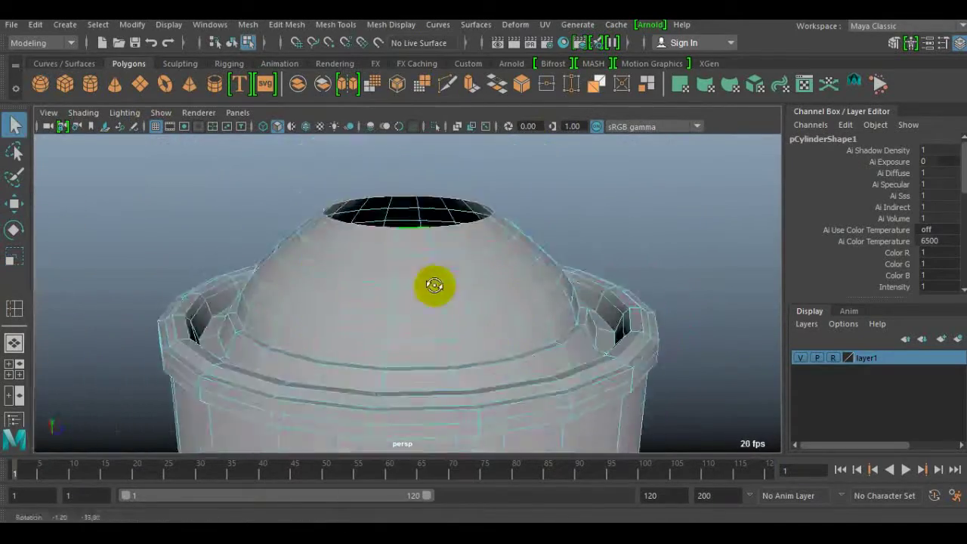
key(space)
key(ctrl+e)
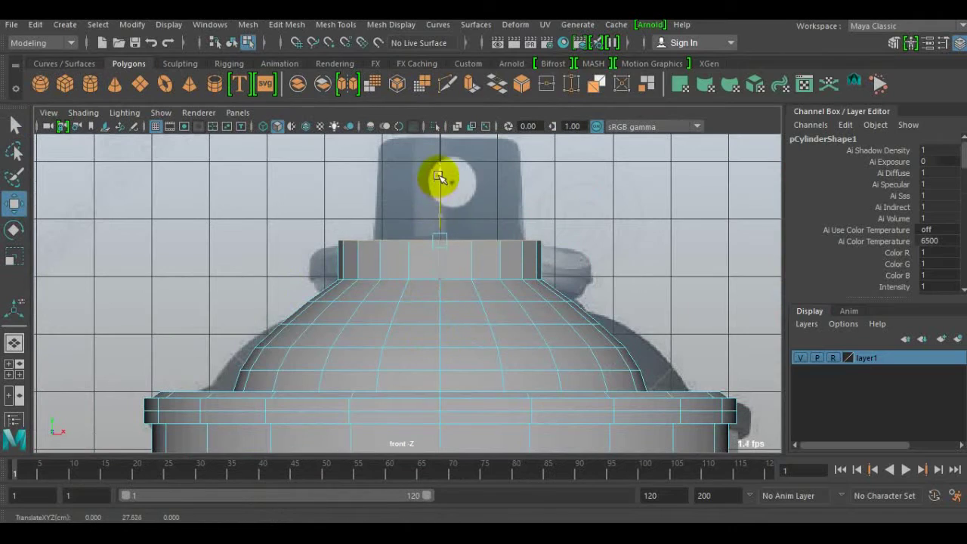
Step: Extrude the neck rim edges inward into a flat ring
key(space)
key(space)
alt+drag(605, 169, 501, 255)
mouse_move(396, 211)
alt+mouse_down()
mouse_move(410, 168)
mouse_move(406, 254)
mouse_move(432, 255)
alt+mouse_up()
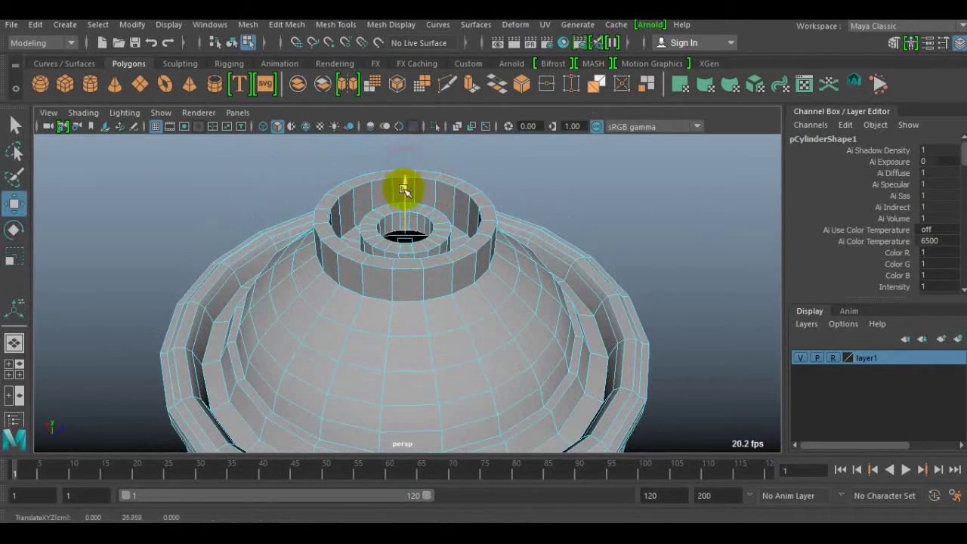
mouse_move(419, 294)
alt+mouse_down()
mouse_move(410, 302)
mouse_move(410, 259)
mouse_move(453, 327)
mouse_move(342, 325)
alt+mouse_up()
key(ctrl+e)
mouse_move(343, 325)
alt+right_down()
mouse_move(471, 324)
mouse_move(352, 346)
alt+right_up()
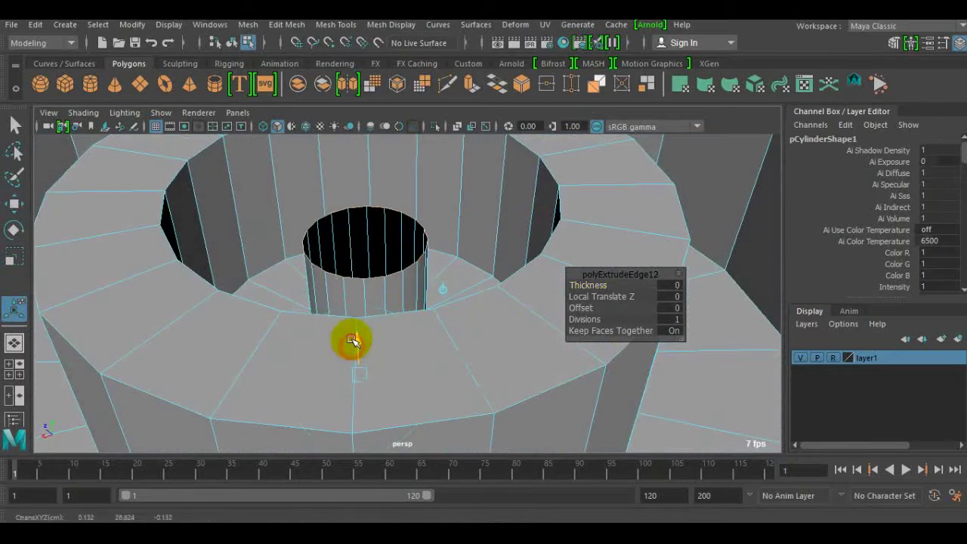
Step: Move the extruded edges up to form a slim central stem
key(w)
alt+right_drag(362, 145, 411, 276)
mouse_move(410, 276)
alt+mouse_down()
mouse_move(417, 239)
mouse_move(436, 271)
mouse_move(382, 287)
mouse_move(417, 236)
alt+mouse_up()
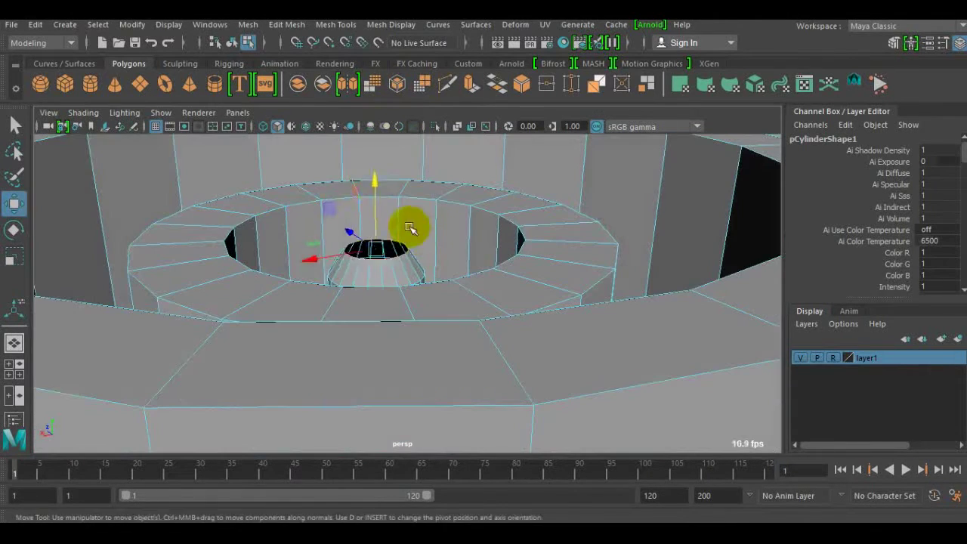
mouse_move(368, 115)
alt+right_down()
mouse_move(423, 280)
mouse_move(384, 114)
alt+right_up()
click(248, 25)
click(370, 266)
Step: Chip off the inner-ring faces at the top and separate them as polySurface2
key(r)
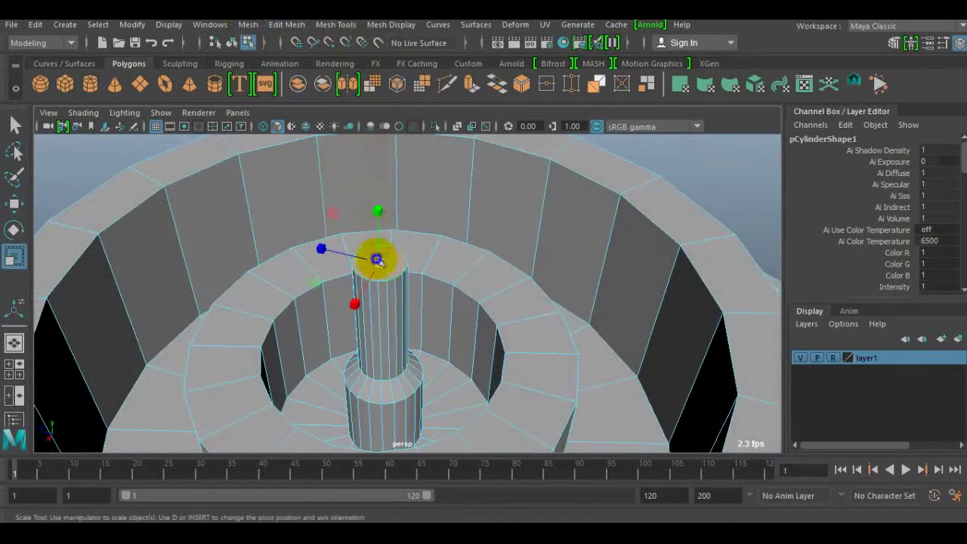
scroll(376, 261, up, 3)
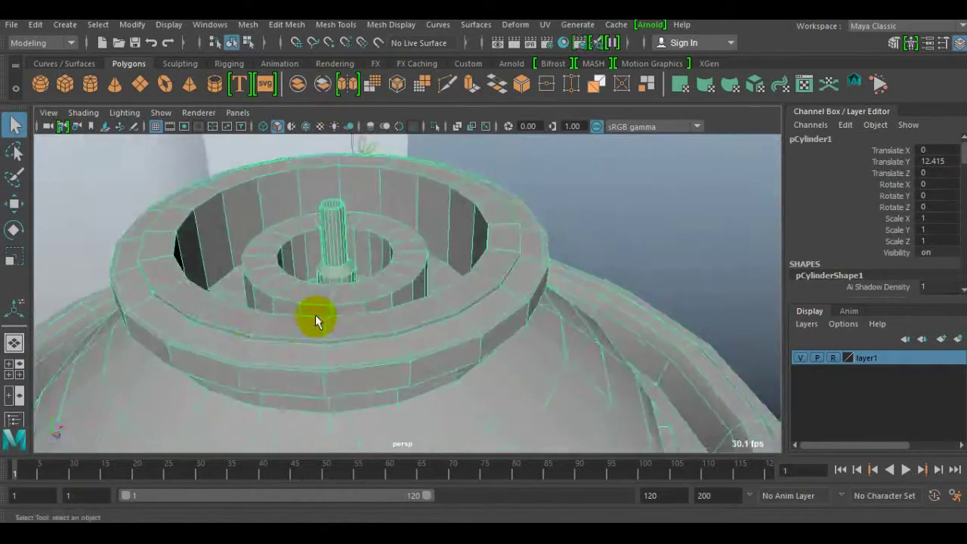
mouse_move(431, 277)
right_down()
mouse_move(451, 275)
mouse_move(385, 455)
right_up()
click(451, 275)
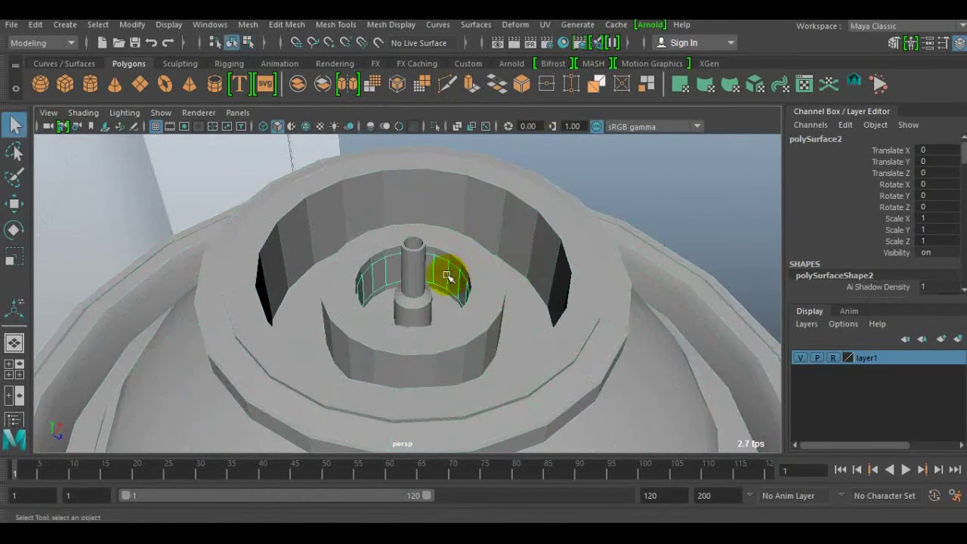
Step: Separate the detached ring into its own object, raise it, and extrude its edges upward into a cylinder
click(132, 25)
click(194, 88)
key(w)
drag(406, 250, 406, 226)
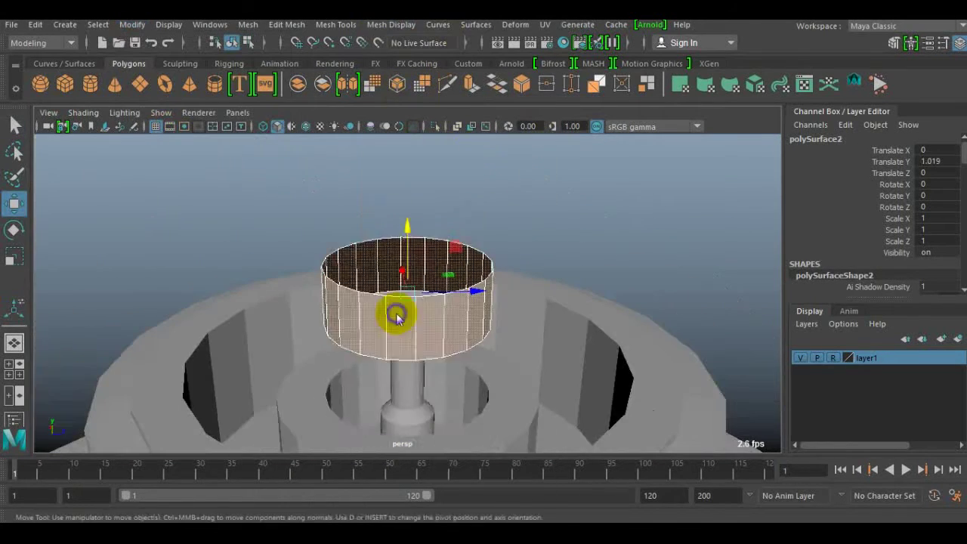
alt+drag(425, 297, 297, 310)
click(398, 326)
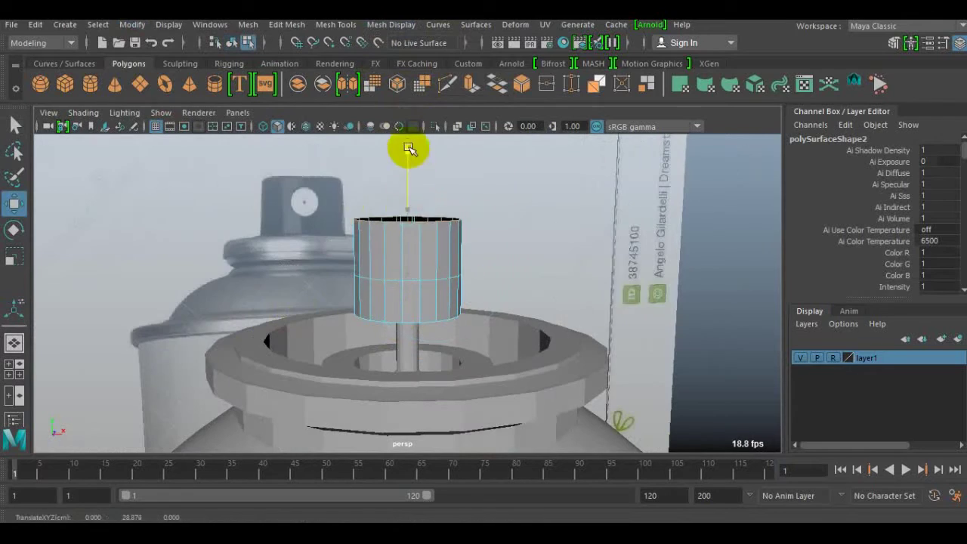
mouse_move(398, 179)
alt+mouse_down()
mouse_move(524, 280)
mouse_move(488, 255)
mouse_move(488, 417)
mouse_move(422, 336)
mouse_move(393, 330)
alt+mouse_up()
Step: Cap the cylinder's open top with Mesh > Fill Hole
click(248, 25)
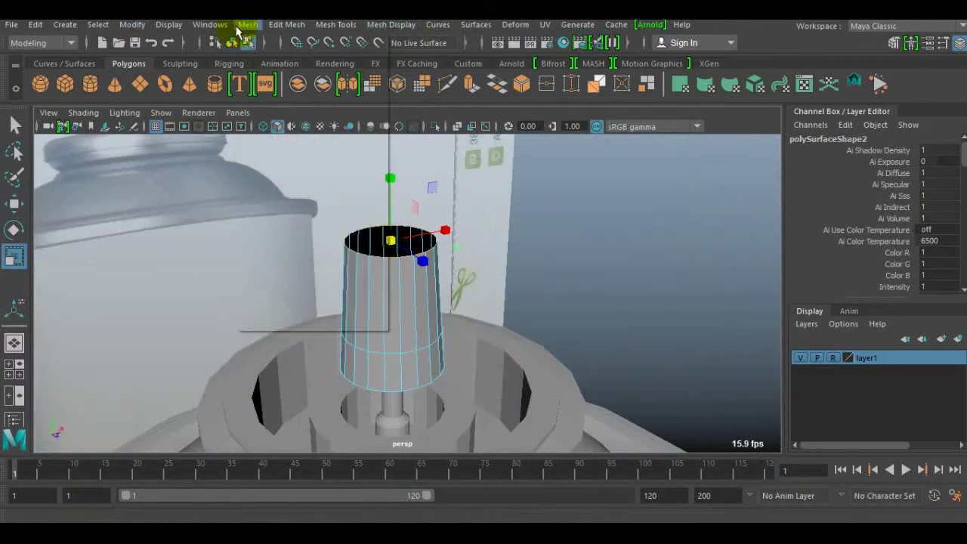
click(278, 128)
right_drag(389, 164, 406, 270)
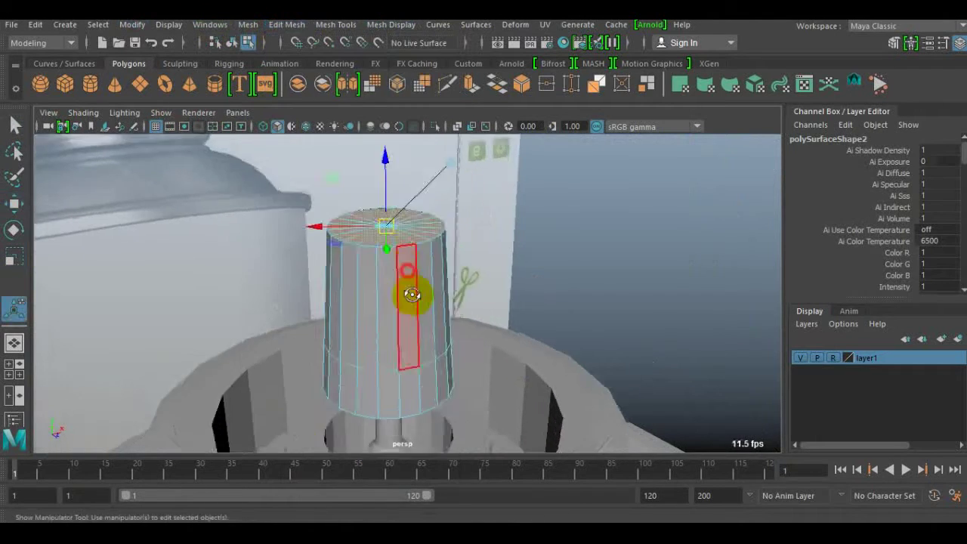
alt+drag(406, 270, 486, 156)
click(363, 183)
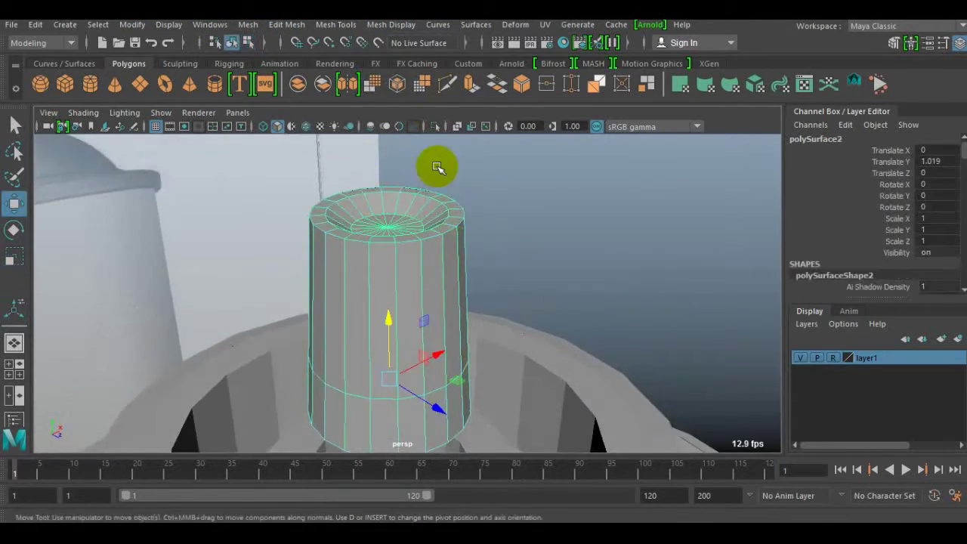
right_drag(362, 184, 460, 100)
Step: Scale the cylinder up to about 1.98 and position it in the can's neck
key(r)
mouse_move(392, 345)
mouse_down()
mouse_move(438, 345)
mouse_move(461, 297)
mouse_move(460, 285)
mouse_move(416, 303)
mouse_move(423, 272)
mouse_up()
drag(423, 271, 444, 266)
scroll(427, 177, down, 3)
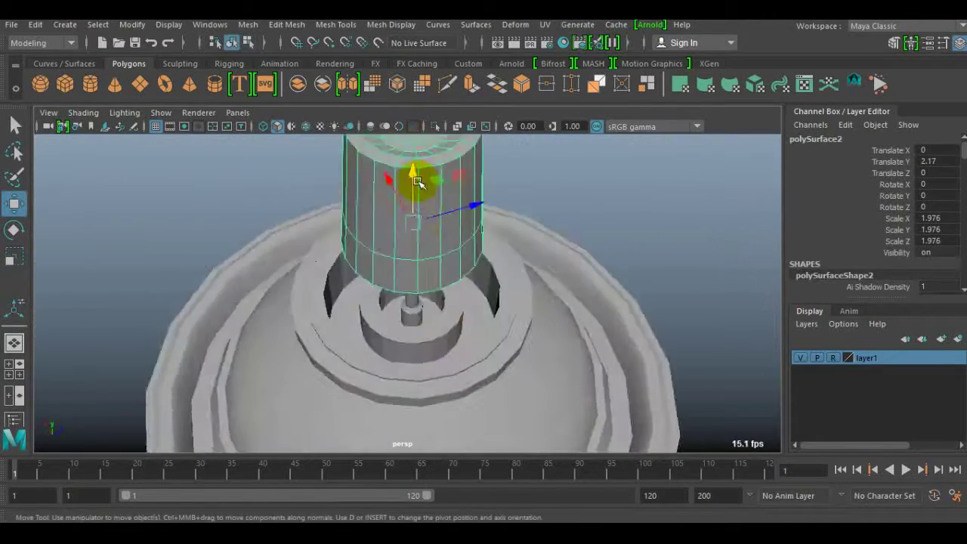
drag(416, 216, 423, 279)
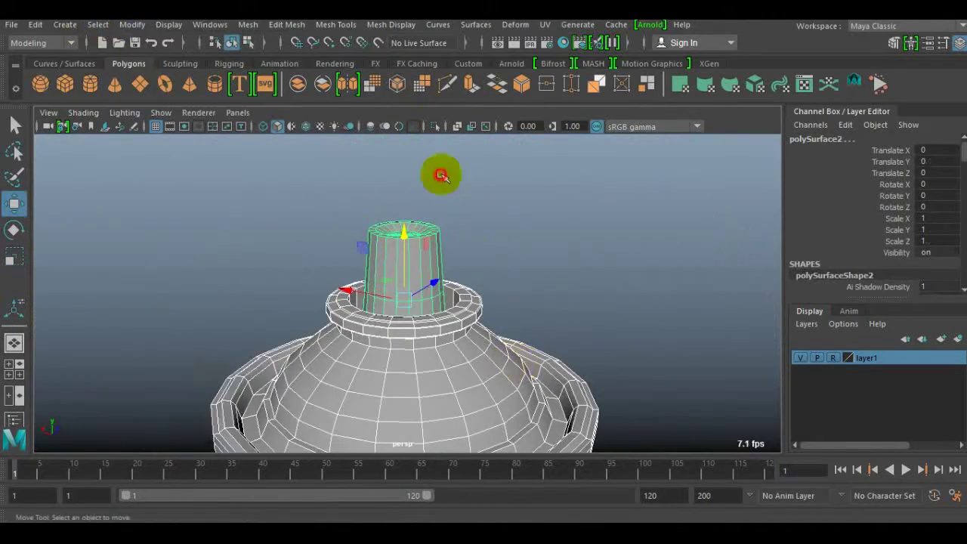
middle_drag(441, 175, 447, 173)
alt+drag(447, 173, 485, 263)
alt+drag(417, 274, 433, 237)
Step: Extrude the cylinder's faces to give the walls a 0.14 thickness
shift+right_drag(388, 189, 391, 220)
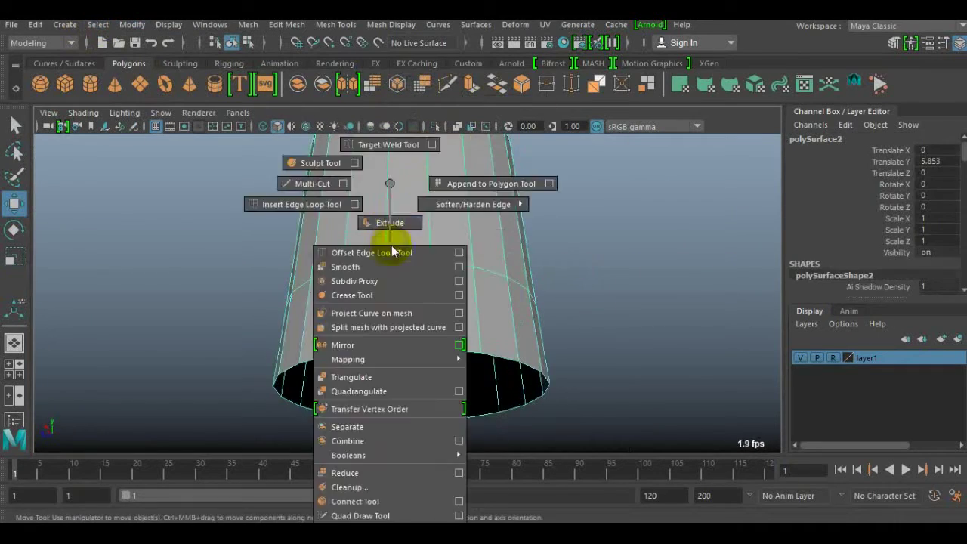
mouse_move(604, 280)
alt+mouse_down()
mouse_move(492, 301)
mouse_move(440, 169)
alt+mouse_up()
key(q)
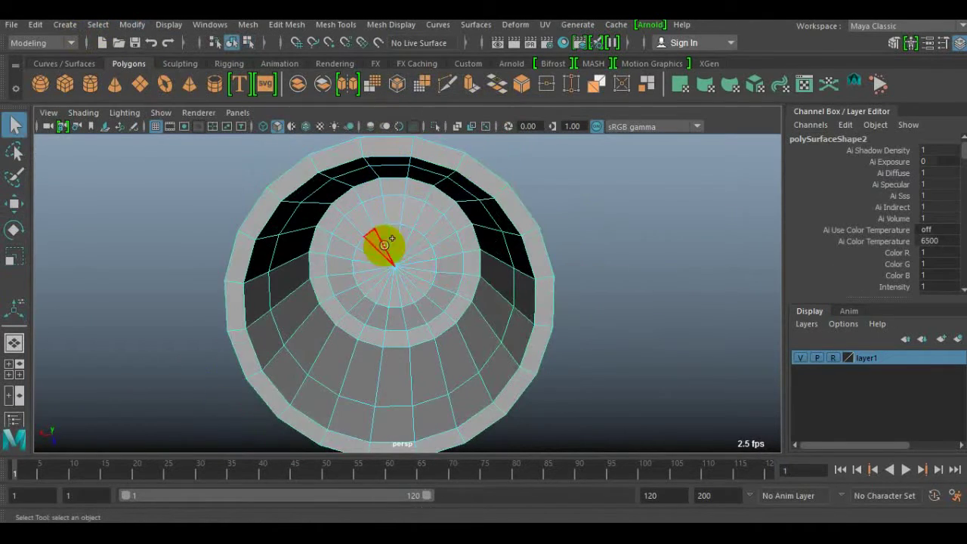
key(space)
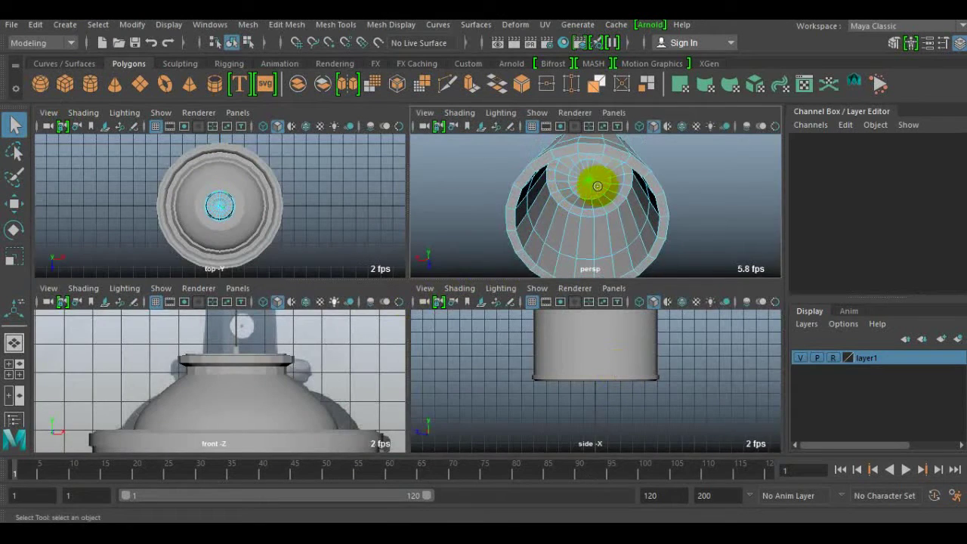
key(space)
scroll(431, 302, down, 3)
scroll(427, 309, up, 3)
Step: Select and adjust the stem's faces, checking its placement in the side and perspective views
click(426, 309)
key(w)
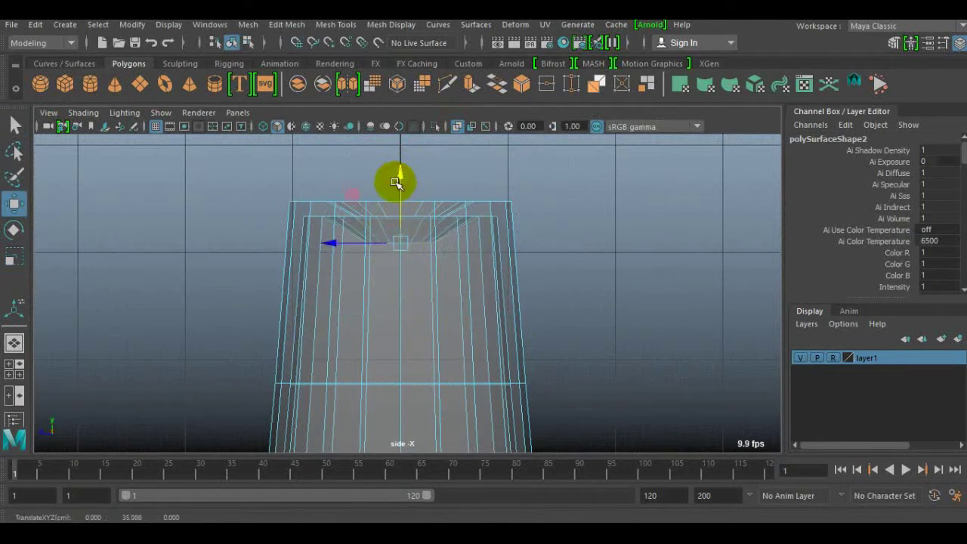
key(w)
alt+middle_drag(388, 243, 435, 168)
key(space)
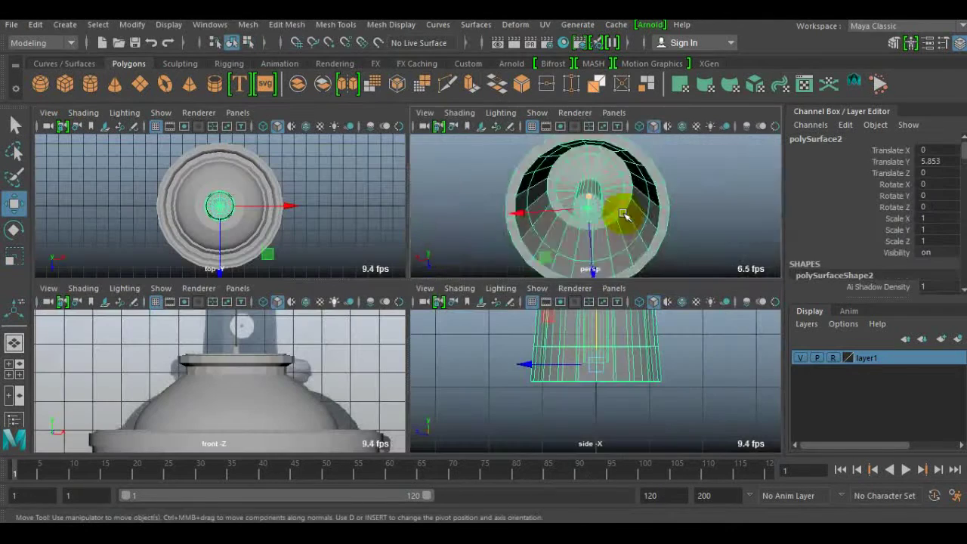
right_drag(550, 162, 552, 217)
key(r)
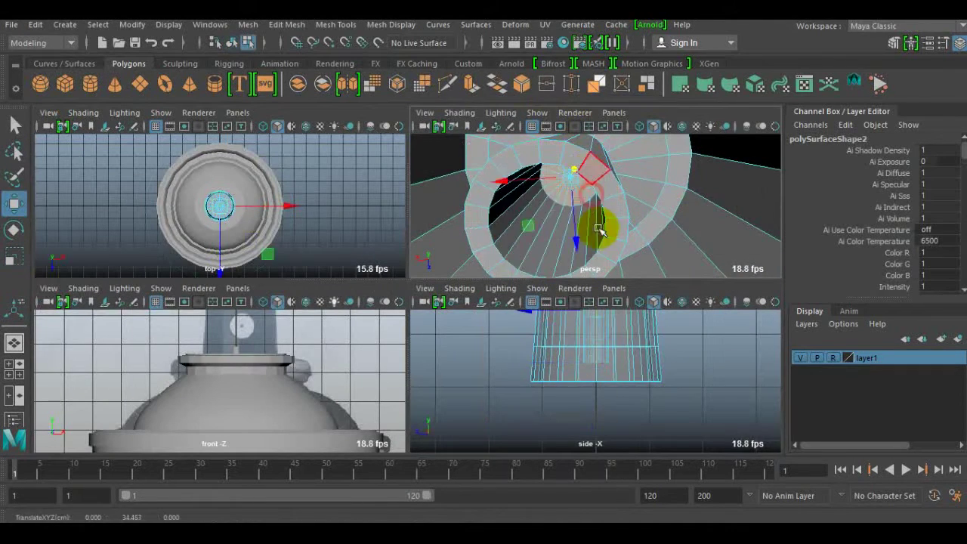
key(space)
alt+drag(534, 234, 425, 371)
click(132, 24)
click(162, 128)
mouse_move(423, 317)
alt+mouse_down()
mouse_move(517, 182)
mouse_move(453, 197)
alt+mouse_up()
key(Return)
key(space)
key(space)
Step: Box-select the stem's top ring of vertices and scale them in to taper it
scroll(497, 281, up, 3)
scroll(475, 302, up, 2)
drag(241, 227, 542, 270)
key(r)
alt+middle_drag(555, 442, 560, 311)
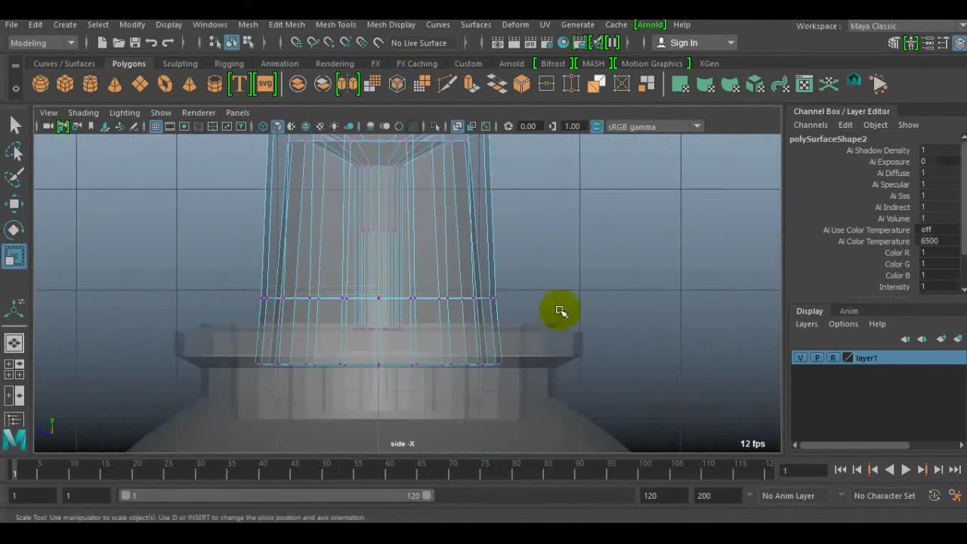
key(space)
key(space)
key(F8)
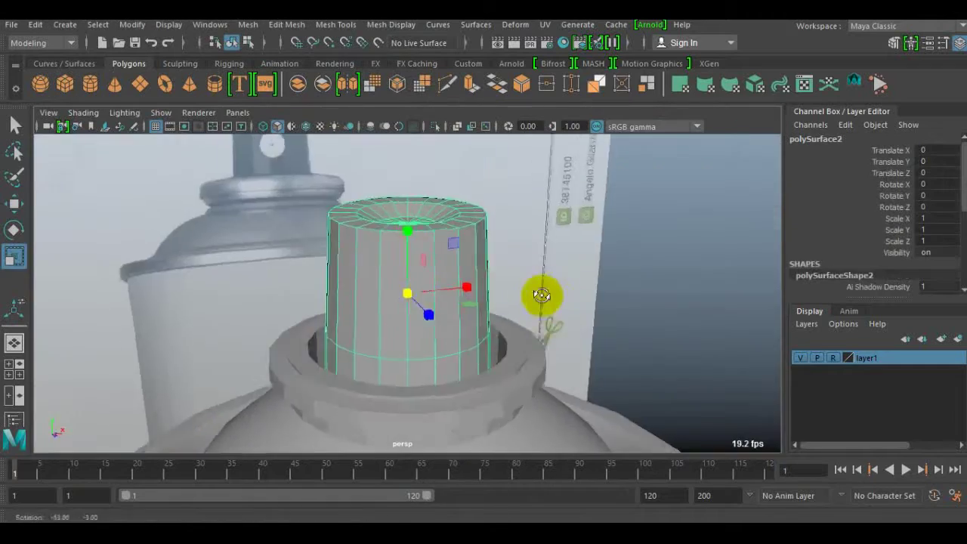
key(space)
right_drag(568, 198, 587, 162)
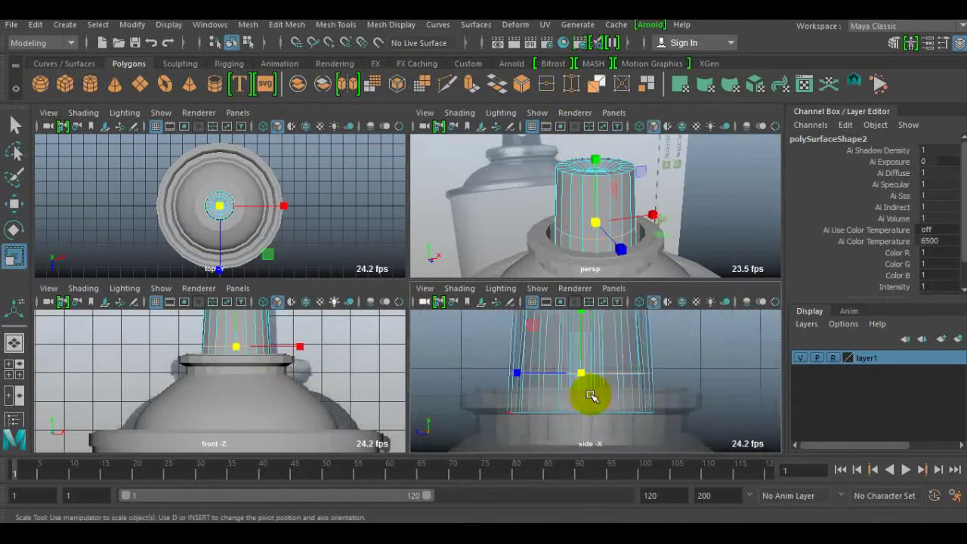
key(space)
click(286, 24)
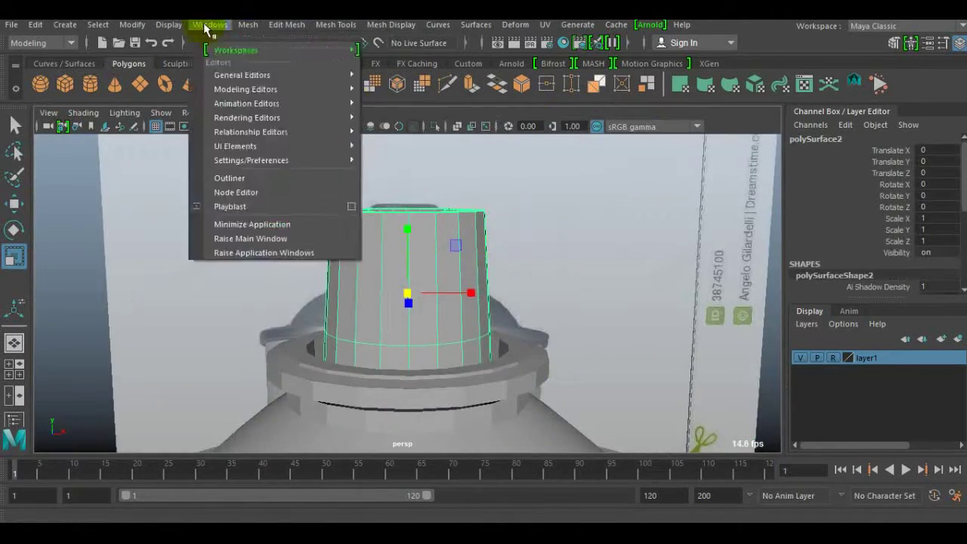
Step: Draw a thin polygon cylinder beside the stem with Subdivisions Axis set to 6
key(space)
key(space)
click(587, 255)
shift+right_drag(529, 287, 496, 267)
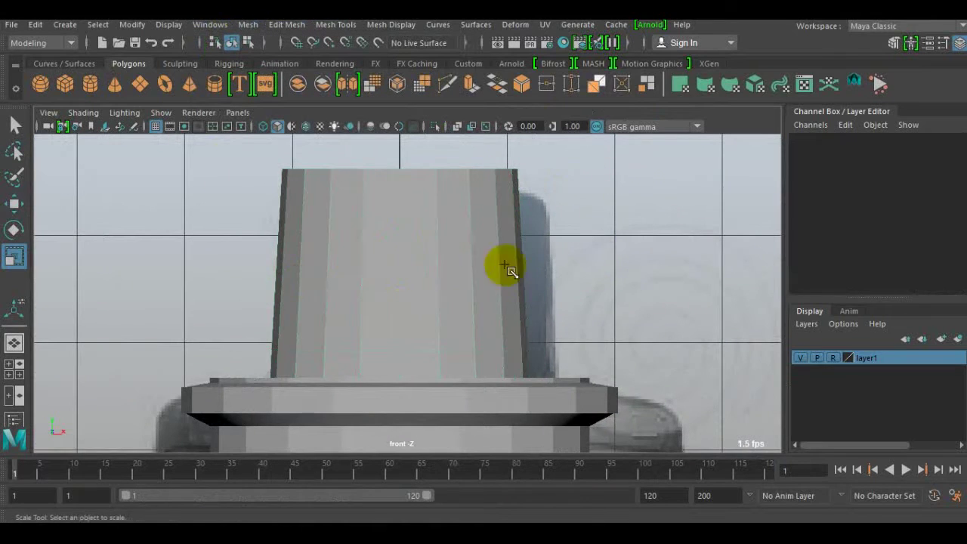
key(space)
key(space)
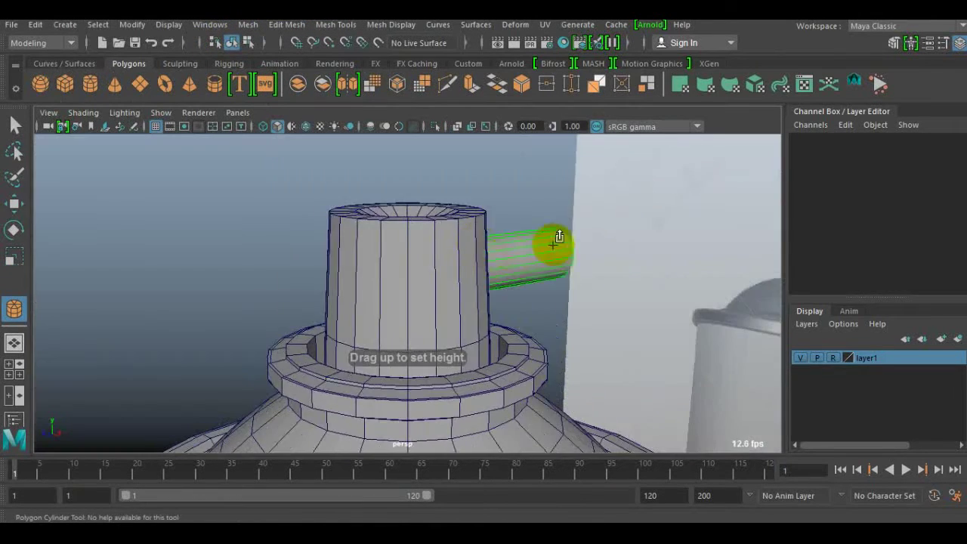
drag(507, 259, 194, 296)
key(r)
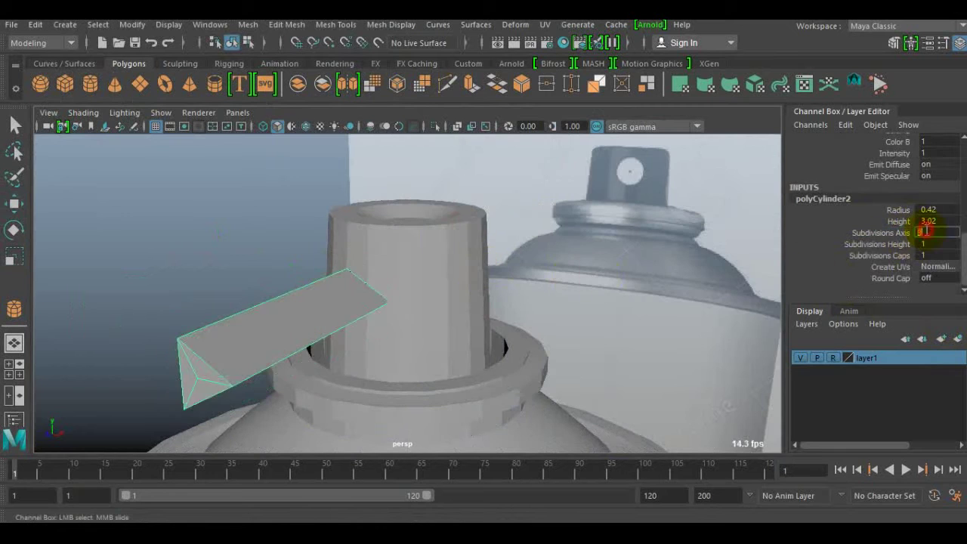
click(453, 312)
key(space)
key(space)
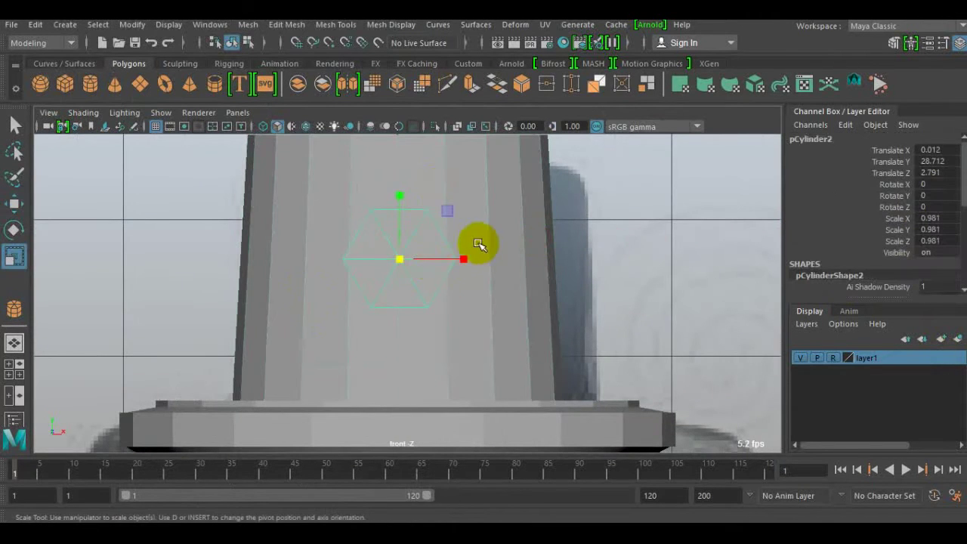
key(4)
key(f)
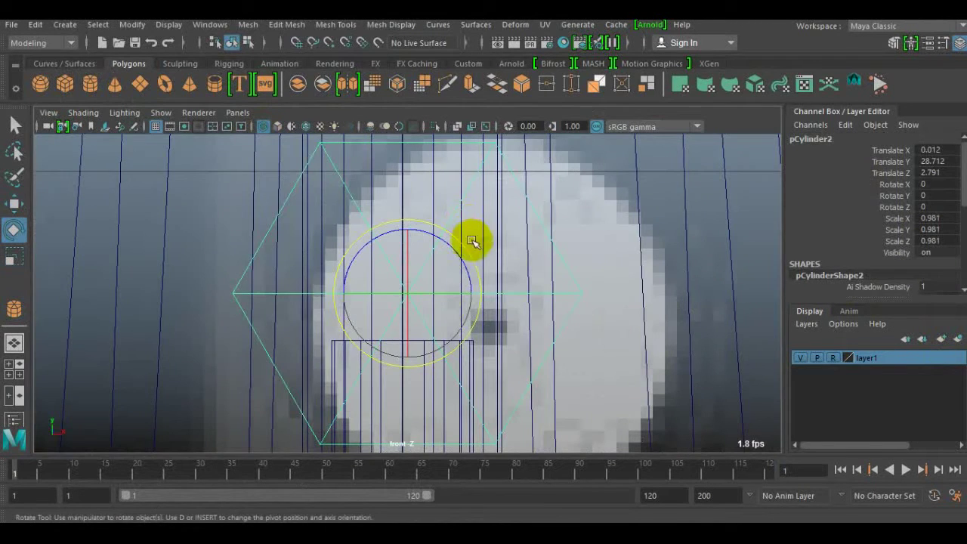
key(space)
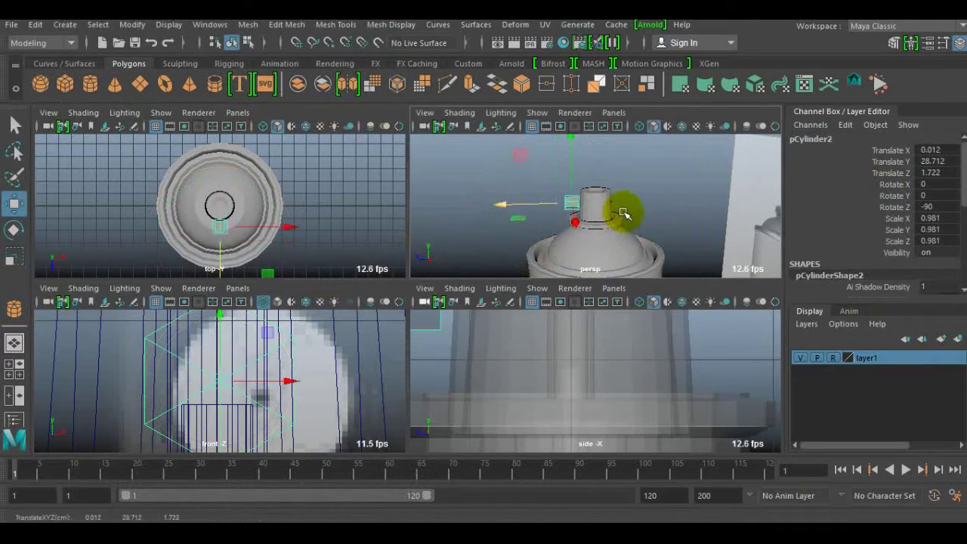
Step: Rotate the cylinder -90 in Z, scale it to 0.981, and push it against the stem
click(210, 24)
key(space)
key(space)
key(space)
right_click(206, 142)
mouse_move(267, 372)
mouse_down()
mouse_move(333, 218)
mouse_move(394, 230)
mouse_up()
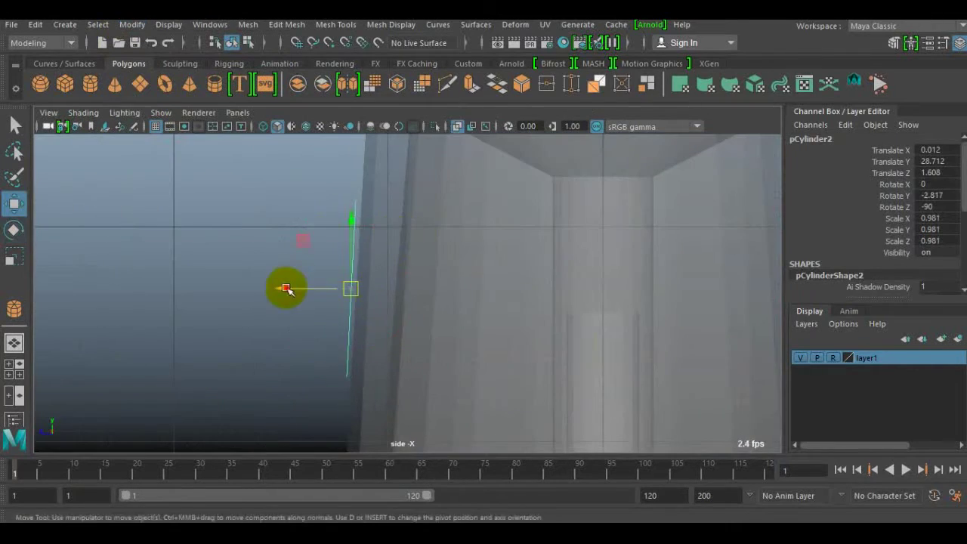
key(space)
key(space)
click(390, 24)
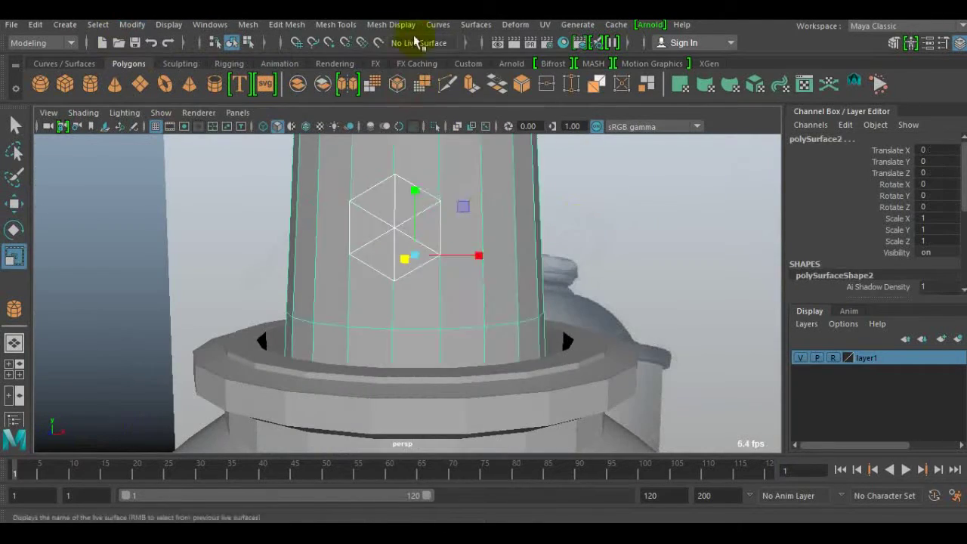
Step: Insert edge loops on the stem's face to add geometry for the nozzle
key(space)
key(space)
right_drag(438, 123, 432, 174)
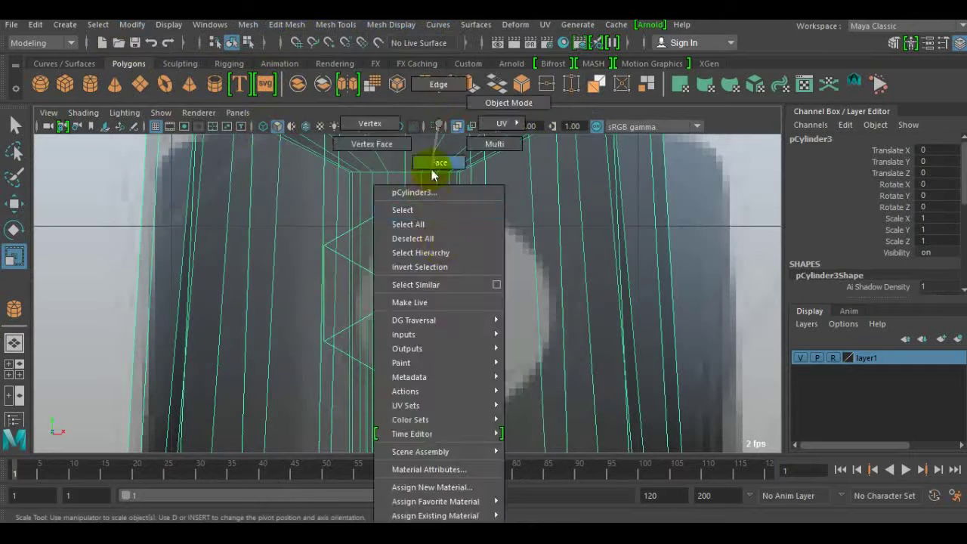
click(471, 290)
click(248, 25)
click(325, 107)
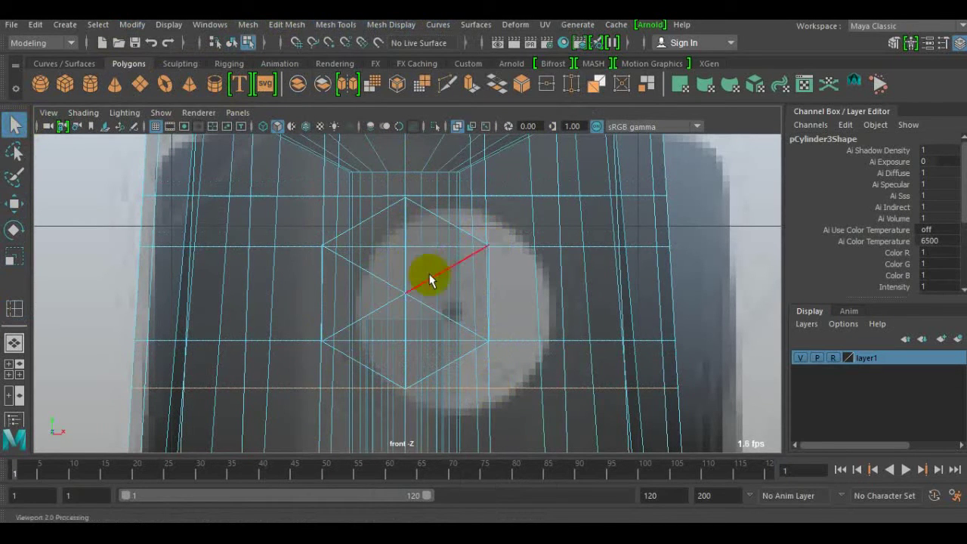
key(space)
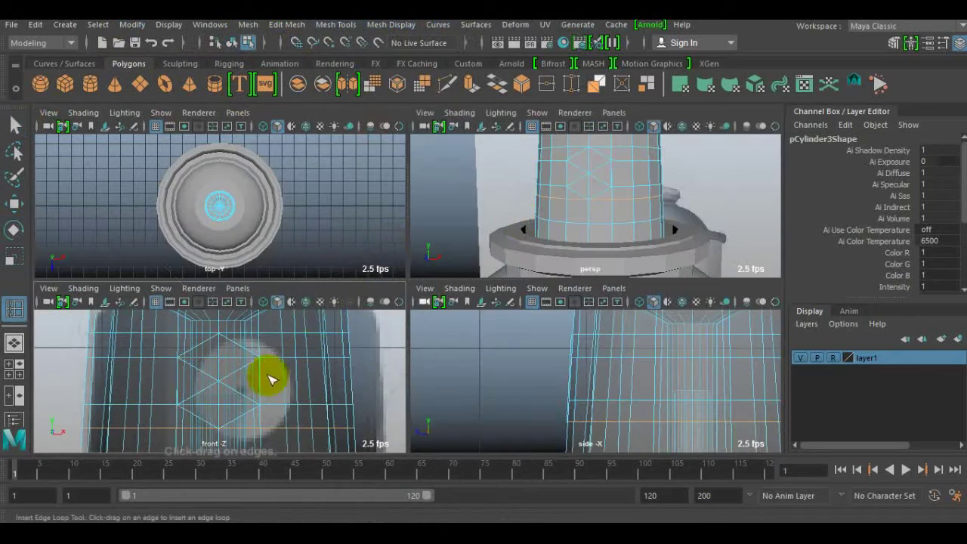
key(space)
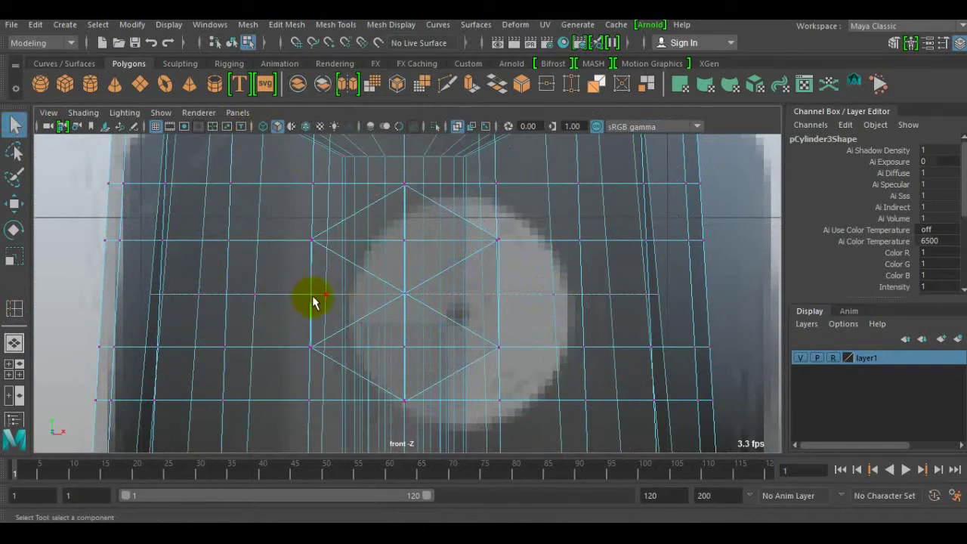
key(space)
key(space)
Step: Scale the stem's vertices into a round circular patch on its front
click(335, 24)
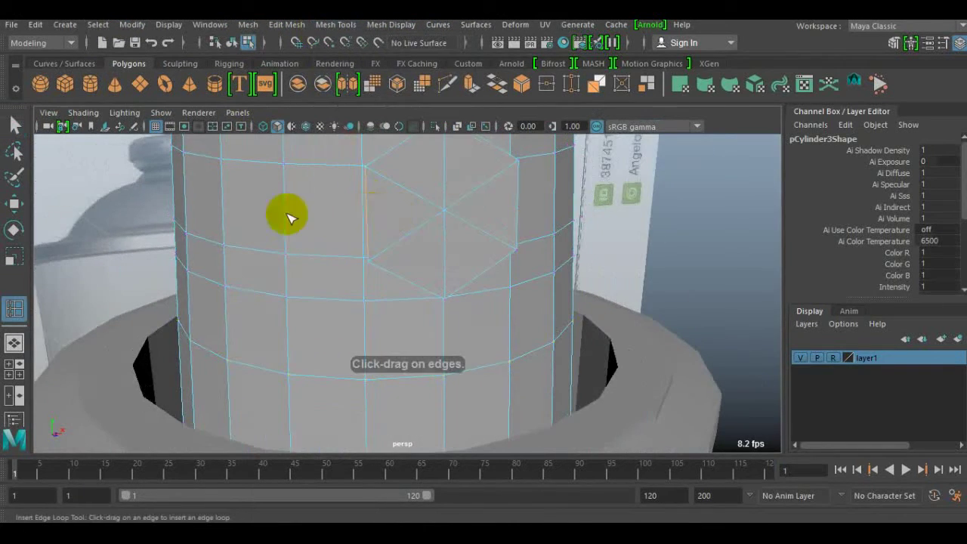
right_drag(345, 161, 323, 189)
alt+drag(352, 242, 449, 262)
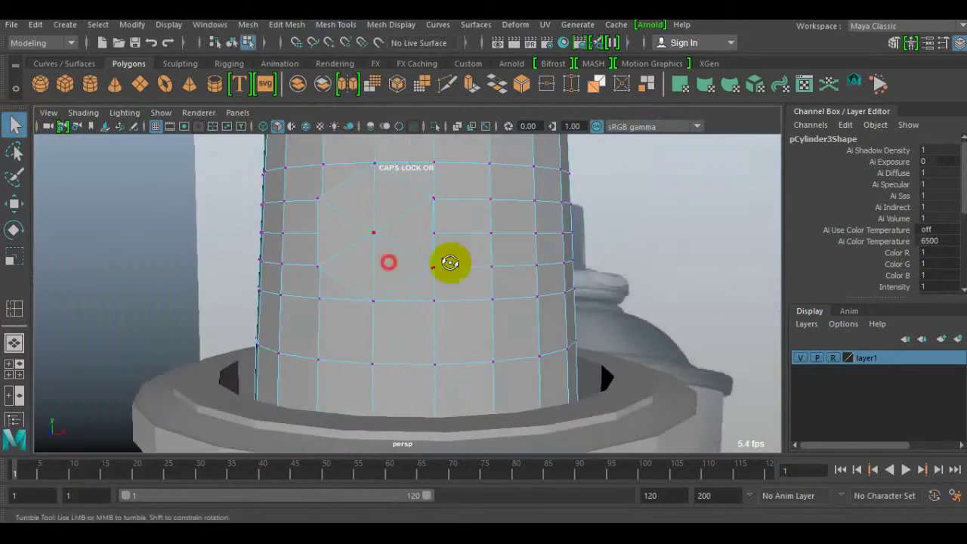
key(r)
key(space)
key(space)
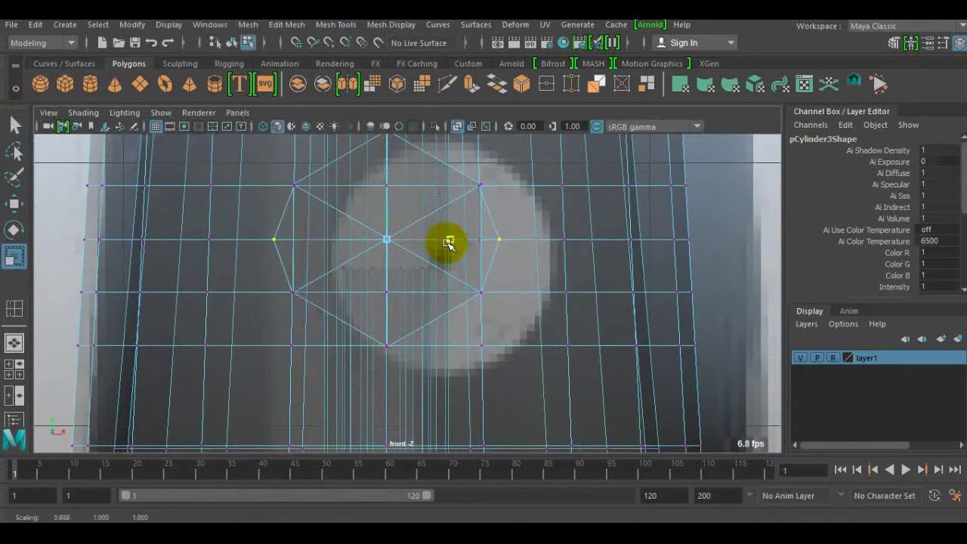
click(335, 24)
click(363, 131)
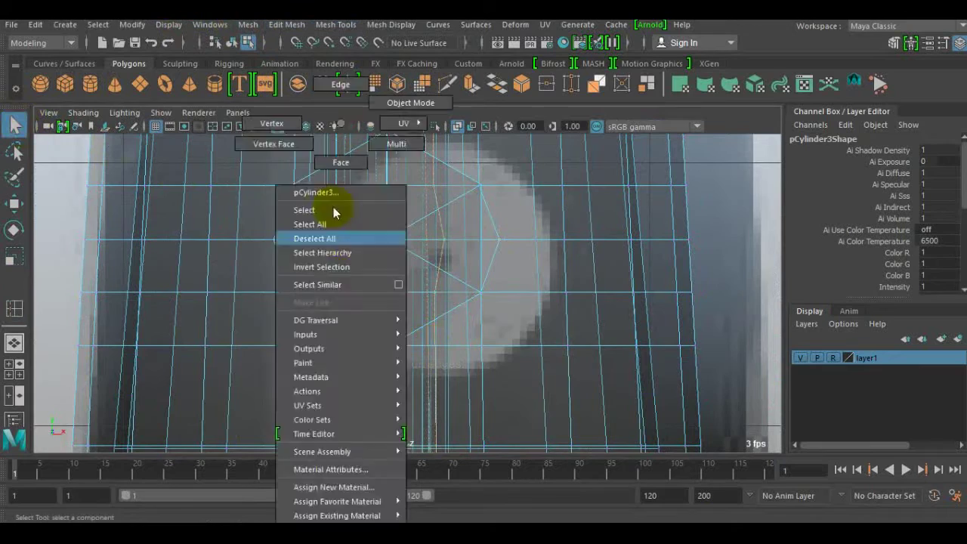
key(r)
alt+middle_drag(400, 219, 300, 219)
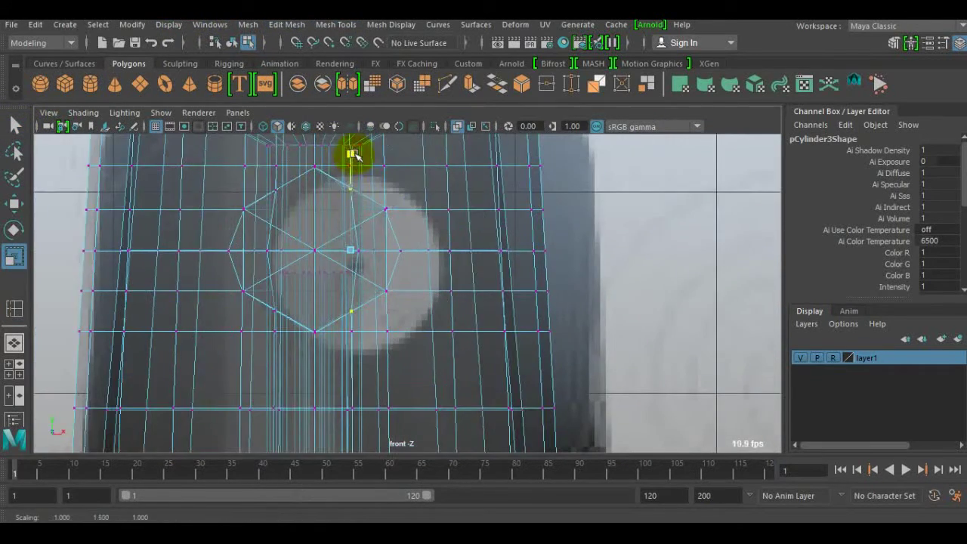
key(space)
key(space)
key(f)
alt+drag(458, 295, 468, 298)
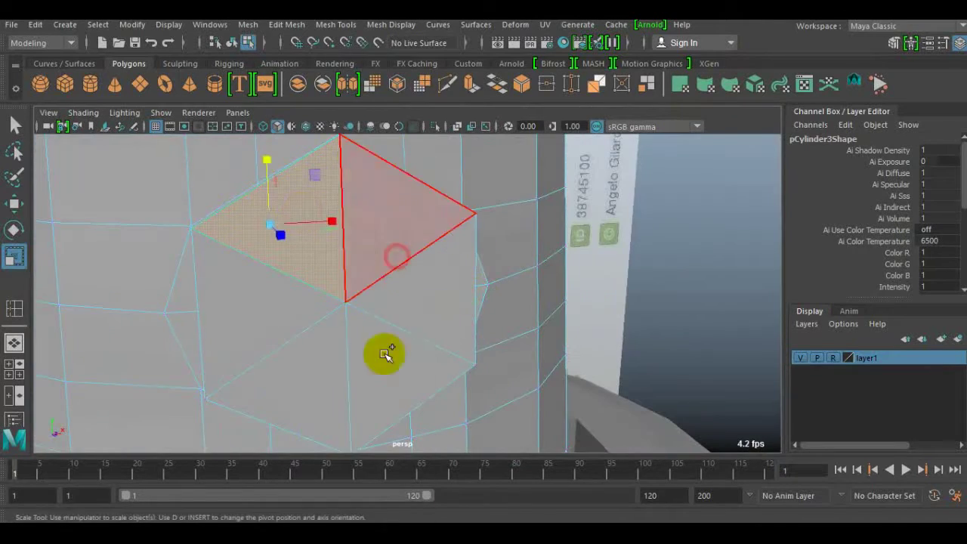
click(383, 229)
alt+drag(383, 229, 454, 250)
Step: Delete the faces inside the round patch to open a hole
right_drag(304, 177, 302, 162)
click(352, 257)
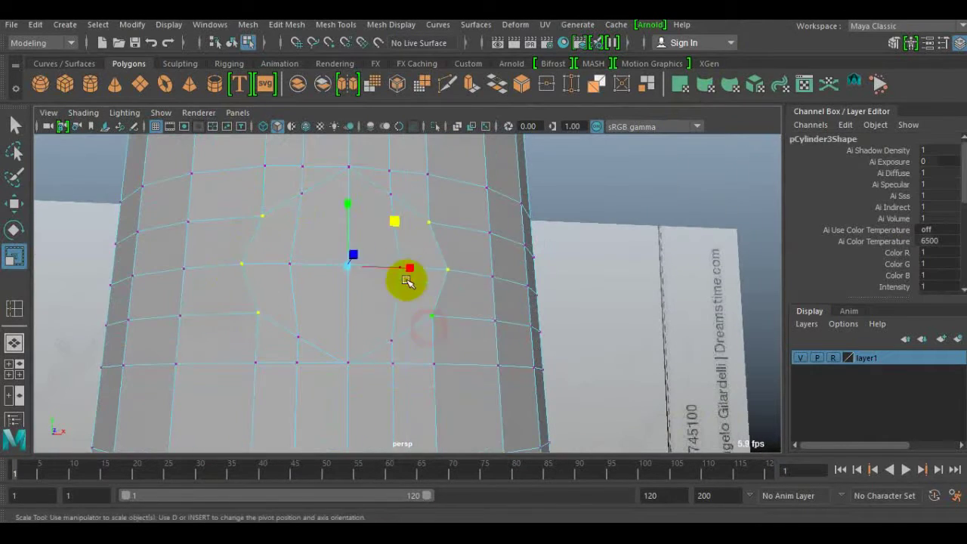
alt+drag(426, 320, 357, 325)
alt+drag(347, 211, 352, 201)
key(w)
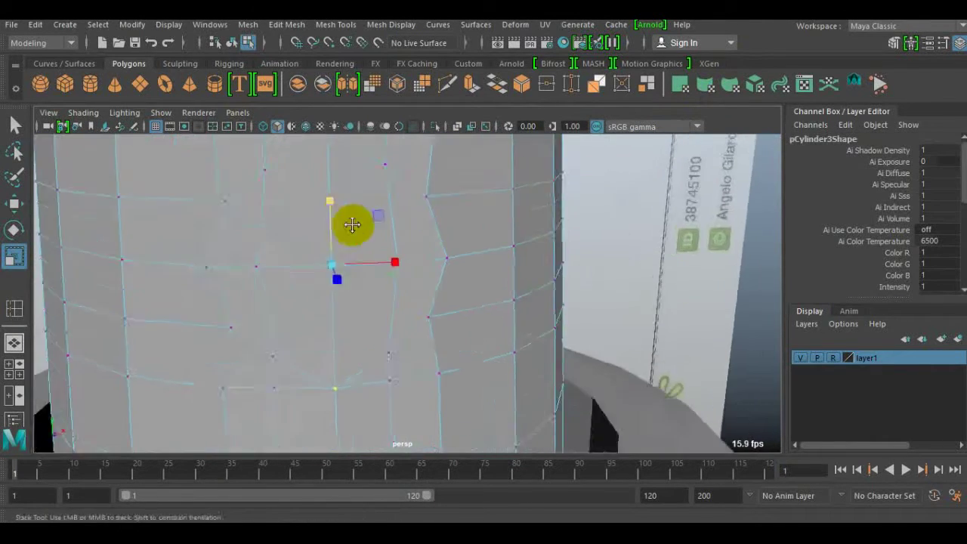
alt+drag(341, 285, 370, 287)
click(407, 347)
mouse_move(357, 352)
alt+mouse_down()
mouse_move(345, 242)
mouse_move(350, 284)
alt+mouse_up()
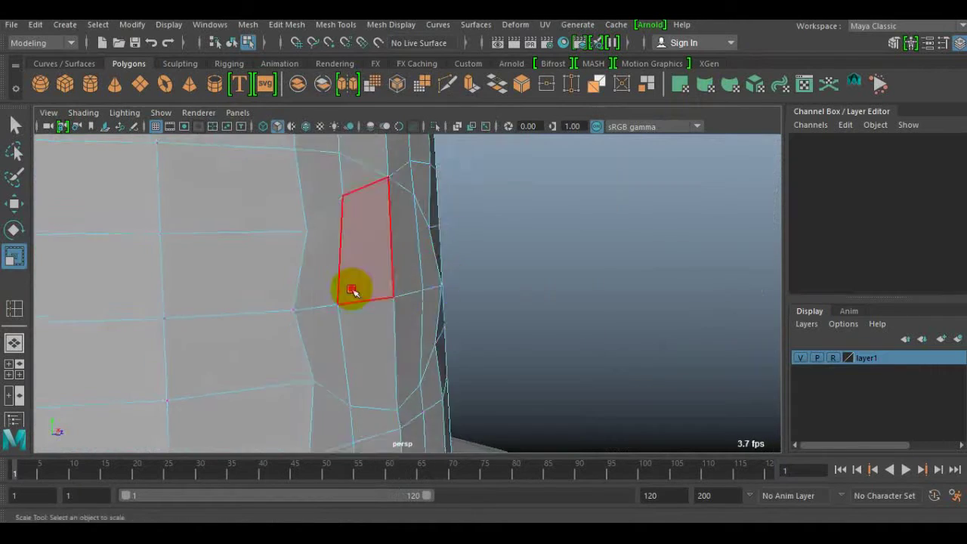
key(Delete)
Step: Fill the hole, poke it to add a centre vertex, and extrude the triangle fan inward
mouse_move(312, 330)
alt+mouse_down()
mouse_move(380, 310)
mouse_move(348, 302)
mouse_move(388, 287)
mouse_move(577, 324)
mouse_move(325, 299)
alt+mouse_up()
click(249, 24)
click(286, 24)
click(335, 408)
key(w)
shift+right_drag(326, 299, 313, 253)
drag(294, 197, 395, 310)
key(ctrl+e)
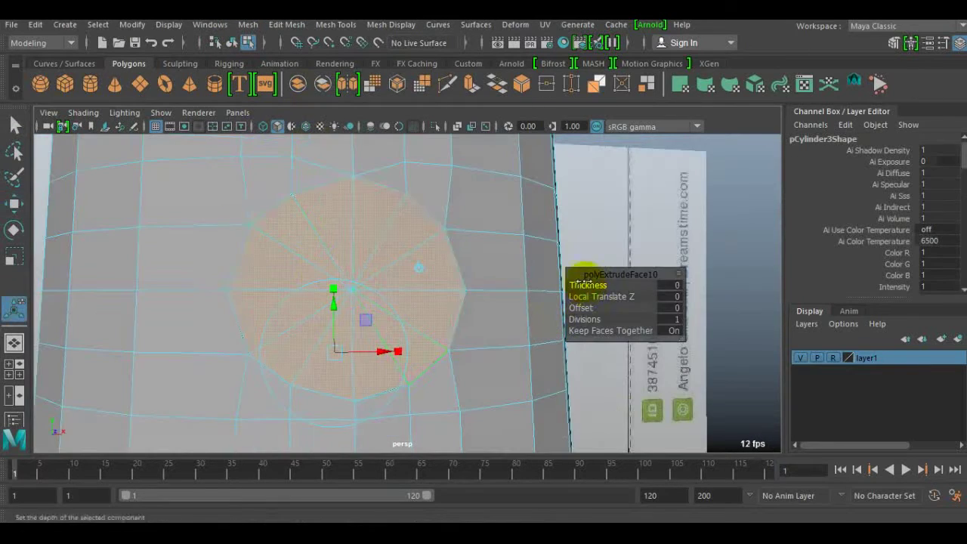
Step: Review the recessed nozzle opening in the front view with wireframe on shaded
right_drag(363, 162, 371, 252)
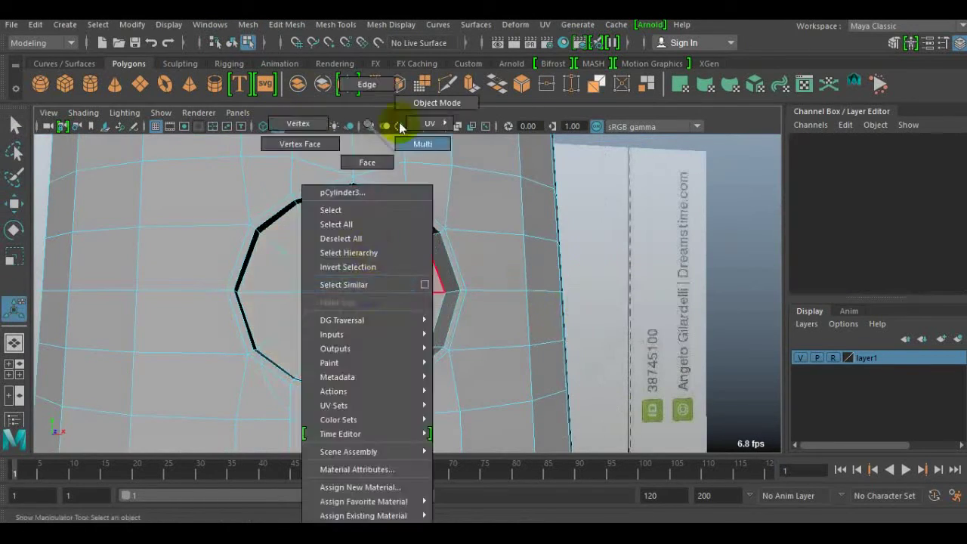
key(space)
key(space)
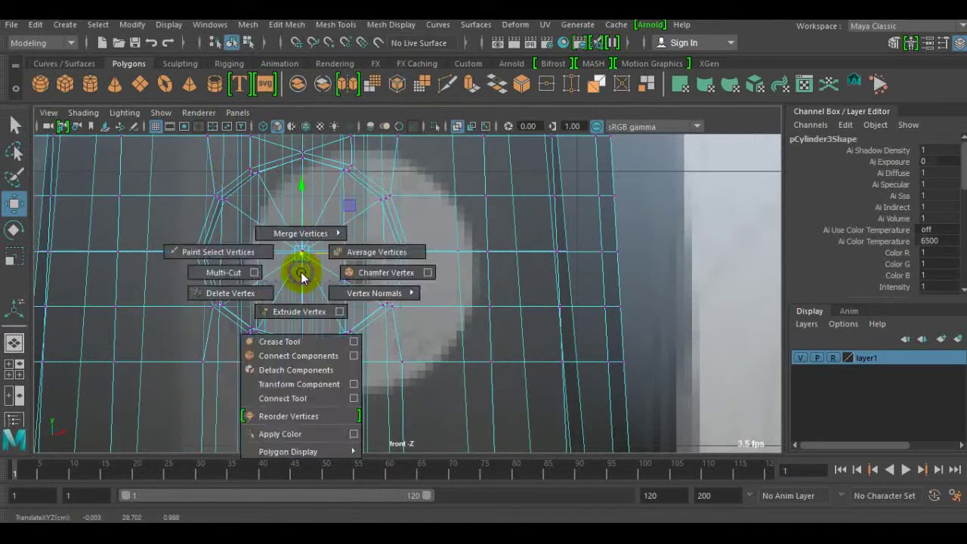
shift+right_drag(287, 193, 640, 229)
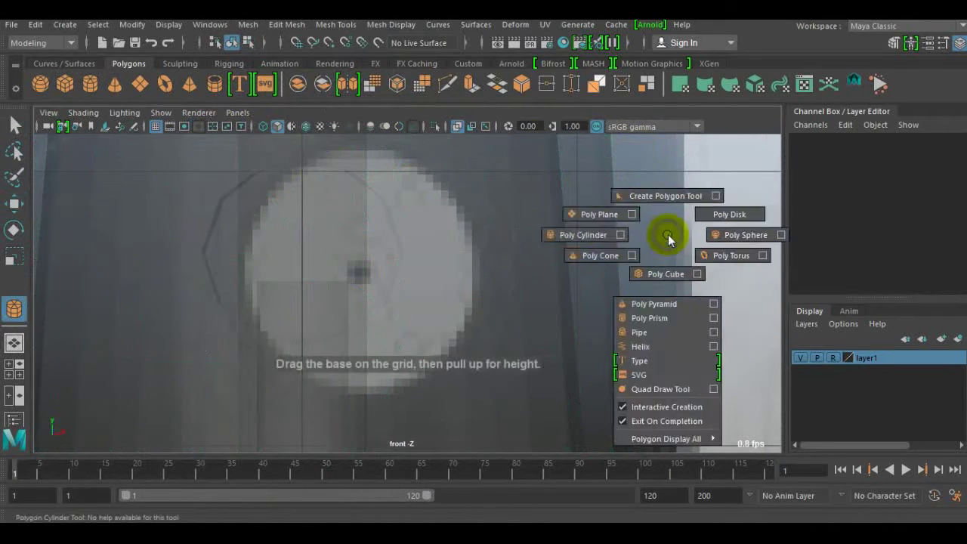
click(264, 128)
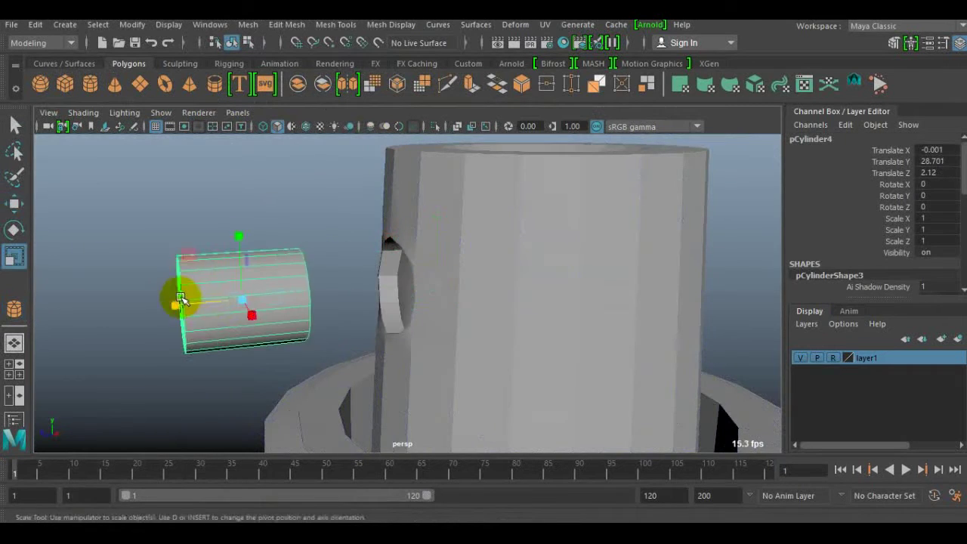
Step: Move the new small cylinder back into the can's side opening, checking it from the front view
mouse_move(181, 301)
alt+mouse_down()
mouse_move(324, 317)
mouse_move(454, 281)
alt+mouse_up()
key(w)
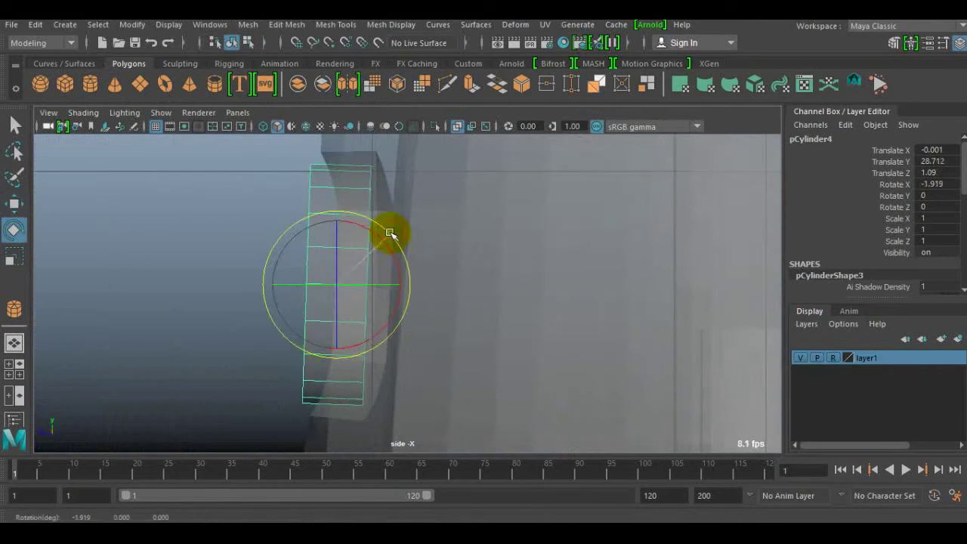
mouse_move(287, 234)
alt+mouse_down()
mouse_move(421, 254)
mouse_move(265, 294)
alt+mouse_up()
key(space)
key(space)
right_drag(110, 123, 57, 128)
key(space)
key(space)
mouse_move(626, 227)
alt+mouse_down()
mouse_move(363, 321)
mouse_move(393, 287)
mouse_move(388, 345)
mouse_move(362, 198)
mouse_move(452, 373)
mouse_move(371, 324)
alt+mouse_up()
key(r)
scroll(371, 291, up, 3)
right_drag(325, 147, 325, 99)
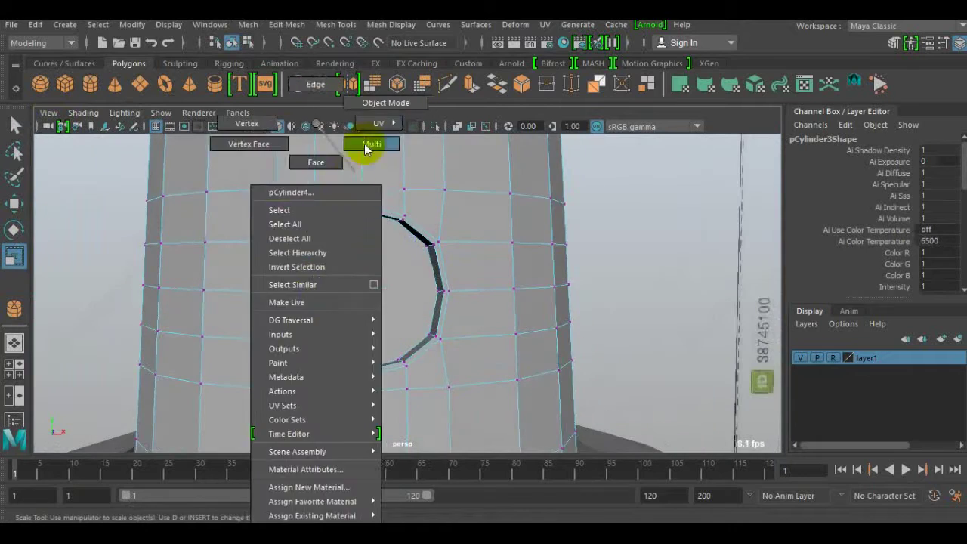
Step: Scale the nozzle cylinder up slightly so it fills the opening
click(355, 349)
mouse_move(356, 349)
alt+mouse_down()
mouse_move(492, 287)
mouse_move(367, 324)
alt+mouse_up()
key(w)
click(363, 220)
click(334, 286)
Step: Extrude the cylinder's front cap face and inset it to form the first ring
key(F11)
click(355, 257)
key(ctrl+e)
mouse_move(355, 257)
alt+mouse_down()
mouse_move(363, 281)
mouse_move(373, 265)
alt+mouse_up()
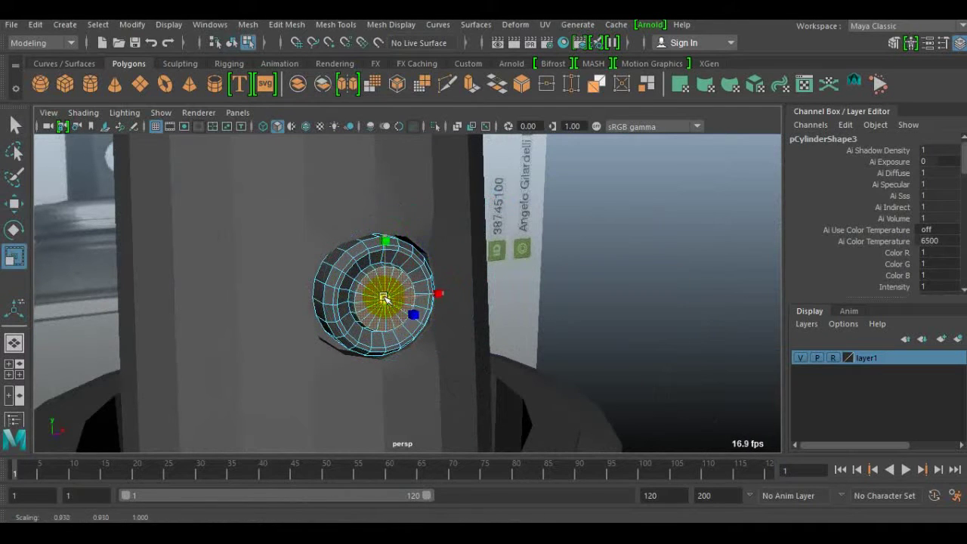
scroll(384, 299, up, 3)
alt+drag(384, 299, 451, 315)
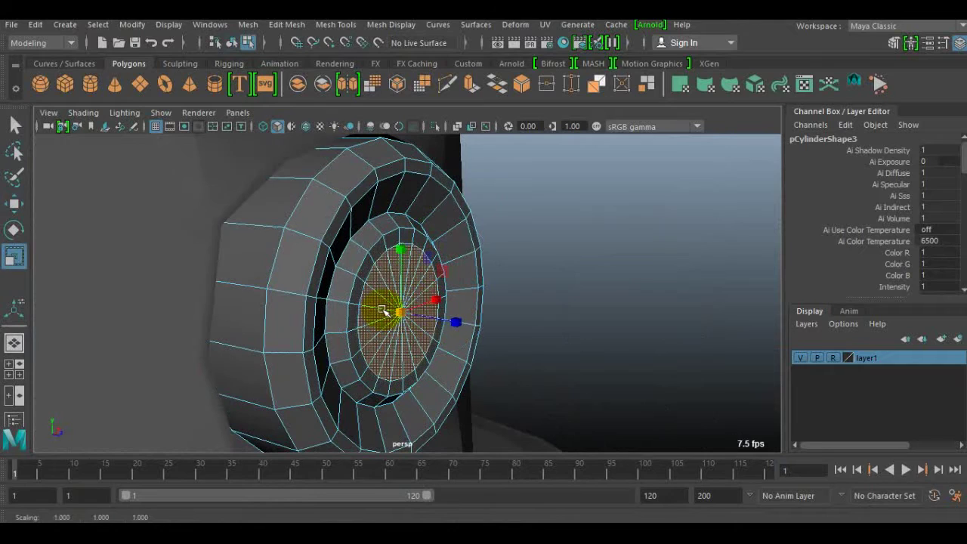
alt+drag(340, 304, 444, 313)
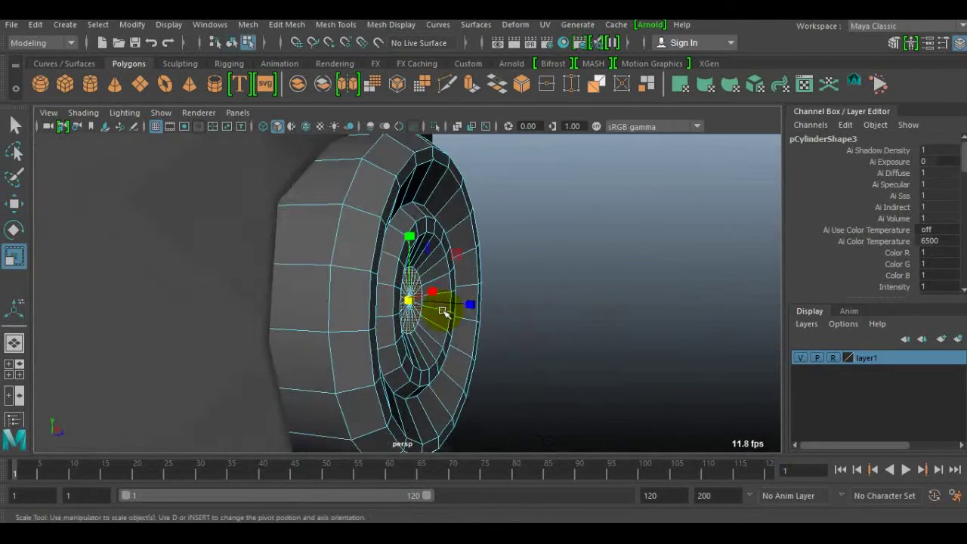
Step: Shrink the inner cap face to create the nozzle's small recessed central hole
key(r)
alt+drag(506, 310, 356, 329)
scroll(357, 329, up, 3)
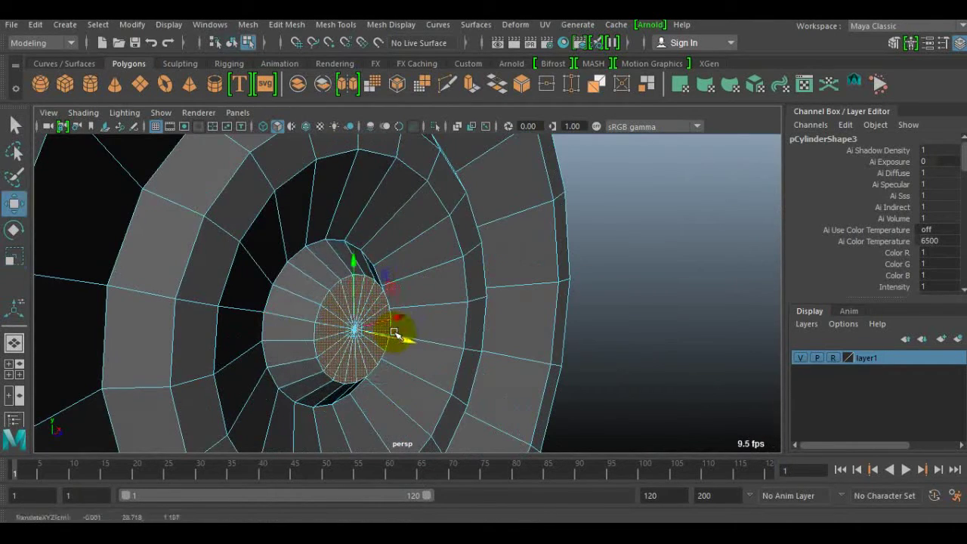
key(r)
scroll(216, 280, down, 3)
mouse_move(216, 281)
alt+mouse_down()
mouse_move(406, 146)
mouse_move(373, 260)
mouse_move(294, 146)
alt+mouse_up()
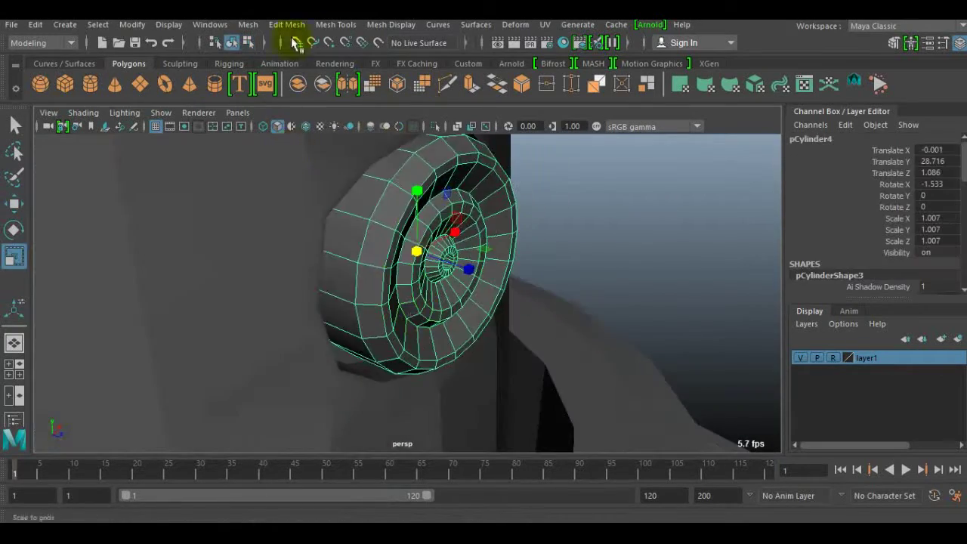
shift+right_drag(293, 147, 385, 260)
alt+drag(384, 259, 410, 263)
scroll(410, 264, up, 3)
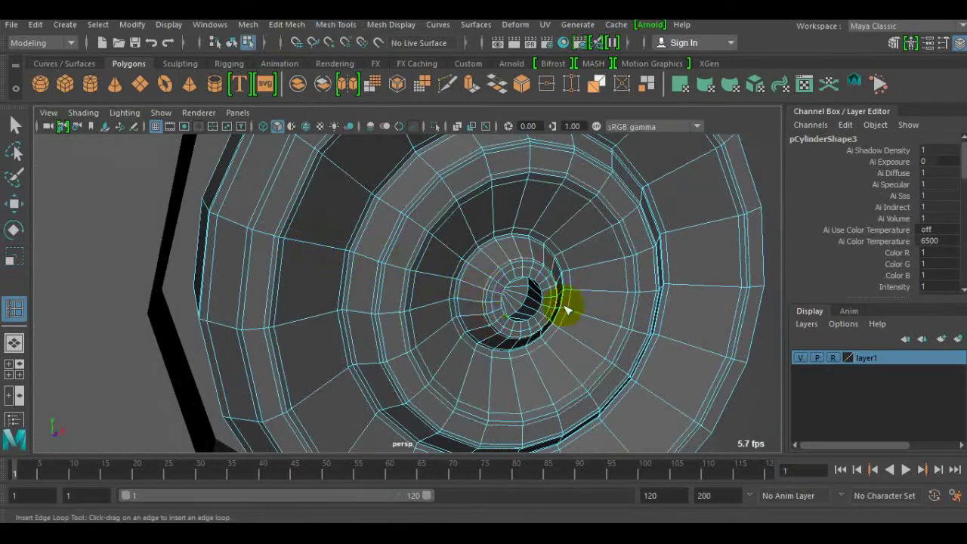
Step: Bevel the nozzle's edges using Bevel Edge from the edge marking menu
alt+drag(522, 305, 532, 318)
right_click(443, 125)
mouse_move(486, 297)
alt+mouse_down()
mouse_move(443, 125)
mouse_move(325, 255)
alt+mouse_up()
scroll(355, 260, up, 2)
shift+right_click(327, 234)
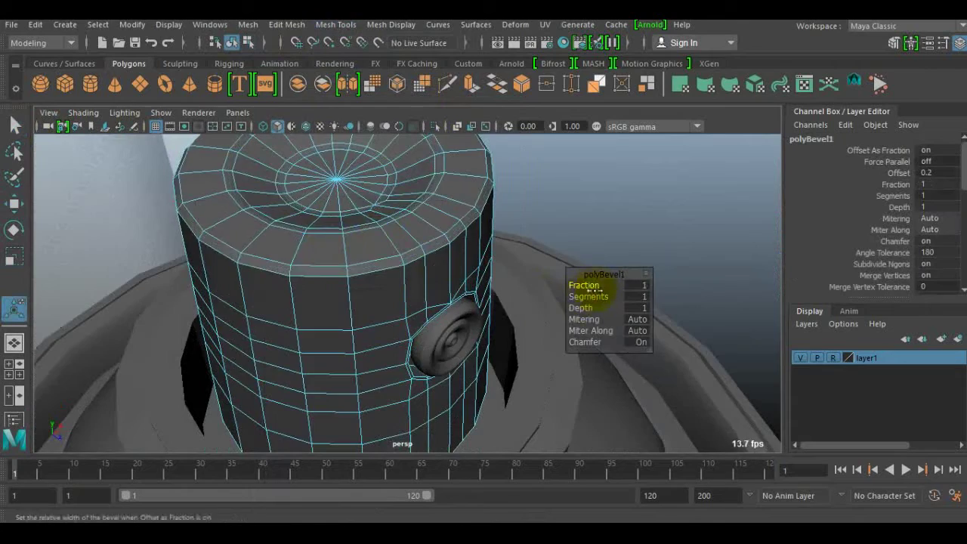
scroll(377, 242, up, 2)
alt+drag(377, 241, 363, 237)
scroll(340, 222, up, 3)
shift+right_drag(340, 222, 375, 175)
mouse_move(376, 175)
alt+mouse_down()
mouse_move(406, 338)
mouse_move(457, 300)
mouse_move(470, 303)
alt+mouse_up()
Step: Select the vertices bordering the opening on the upper cylinder and scale them inward
click(406, 338)
scroll(518, 298, up, 3)
scroll(534, 315, down, 2)
mouse_move(533, 315)
alt+mouse_down()
mouse_move(357, 283)
mouse_move(237, 151)
mouse_move(443, 205)
alt+mouse_up()
key(q)
scroll(578, 352, down, 5)
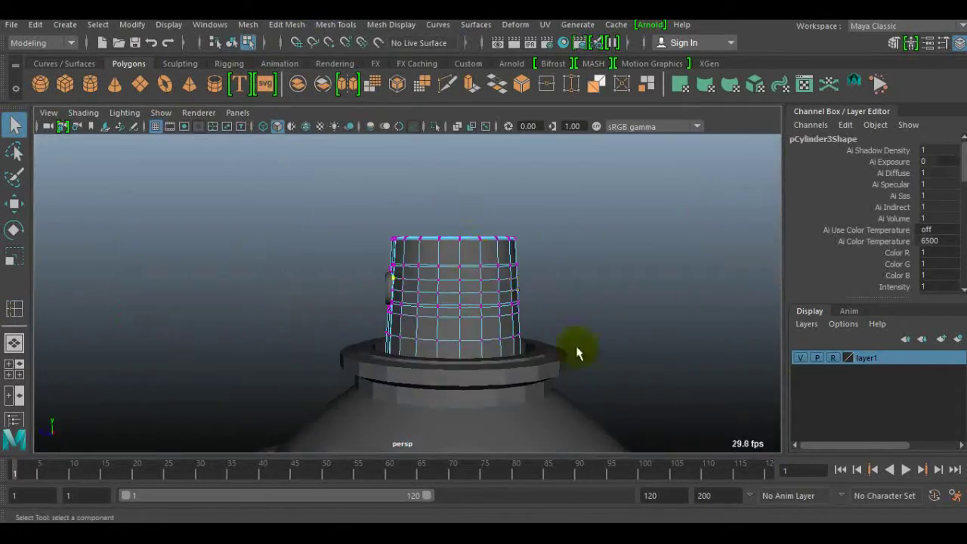
alt+drag(578, 353, 421, 237)
scroll(420, 237, up, 4)
key(r)
Step: Move a border vertex in to hug the nozzle, then reselect the nozzle disc and top cylinder
mouse_move(210, 287)
alt+mouse_down()
mouse_move(594, 367)
mouse_move(458, 332)
alt+mouse_up()
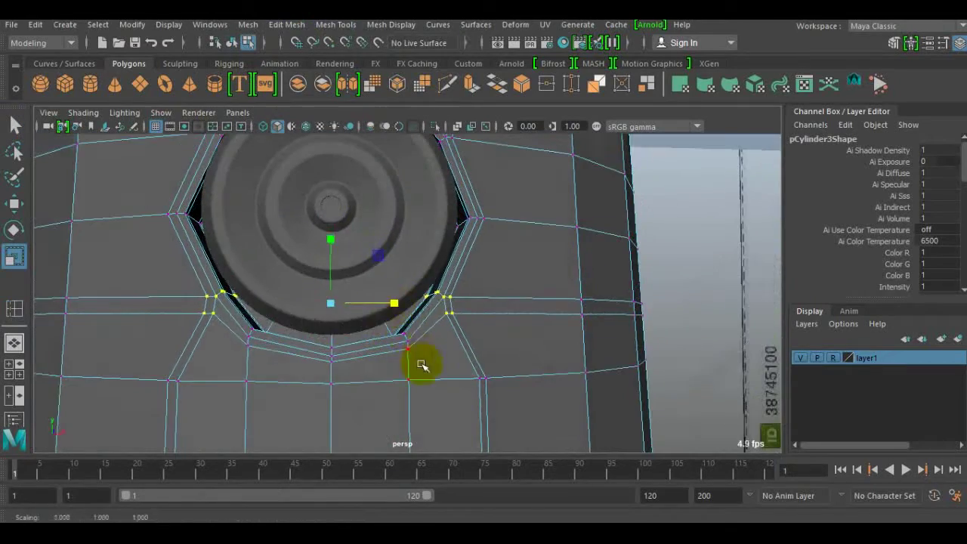
mouse_move(404, 349)
alt+mouse_down()
mouse_move(442, 362)
mouse_move(391, 339)
mouse_move(225, 222)
mouse_move(618, 274)
mouse_move(438, 280)
mouse_move(390, 259)
mouse_move(200, 367)
mouse_move(549, 264)
mouse_move(484, 277)
mouse_move(395, 224)
mouse_move(368, 143)
mouse_move(310, 353)
mouse_move(404, 370)
mouse_move(385, 252)
mouse_move(295, 249)
mouse_move(466, 287)
mouse_move(443, 272)
mouse_move(302, 307)
mouse_move(470, 297)
mouse_move(535, 277)
mouse_move(401, 249)
mouse_move(466, 238)
mouse_move(539, 255)
mouse_move(395, 287)
alt+mouse_up()
click(421, 249)
key(w)
click(432, 255)
click(395, 287)
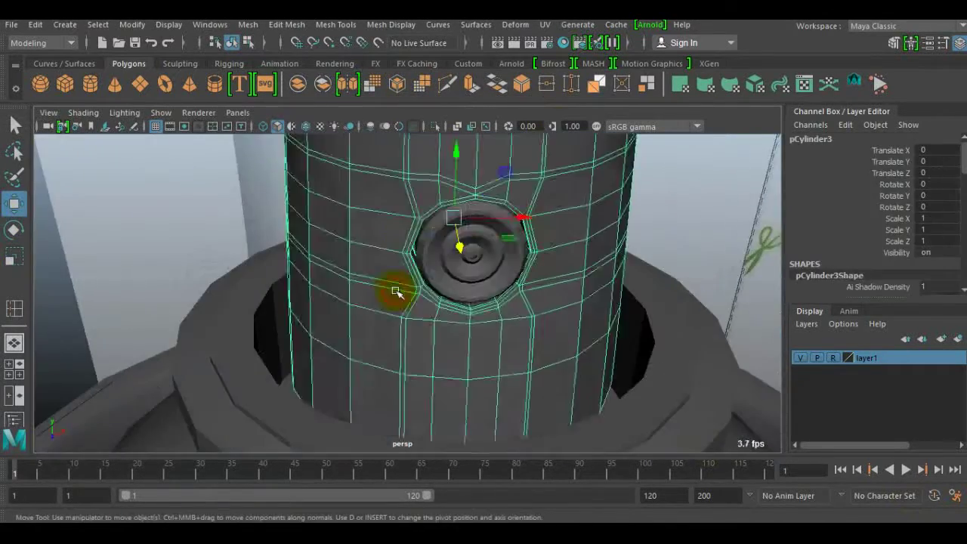
Step: Insert two holding edge loops near the ring part's edges and inspect them up close
mouse_move(373, 252)
alt+mouse_down()
mouse_move(466, 306)
mouse_move(609, 263)
alt+mouse_up()
alt+right_drag(609, 263, 491, 304)
alt+drag(492, 304, 380, 205)
click(380, 205)
mouse_move(380, 205)
alt+right_down()
mouse_move(478, 283)
mouse_move(652, 348)
alt+right_up()
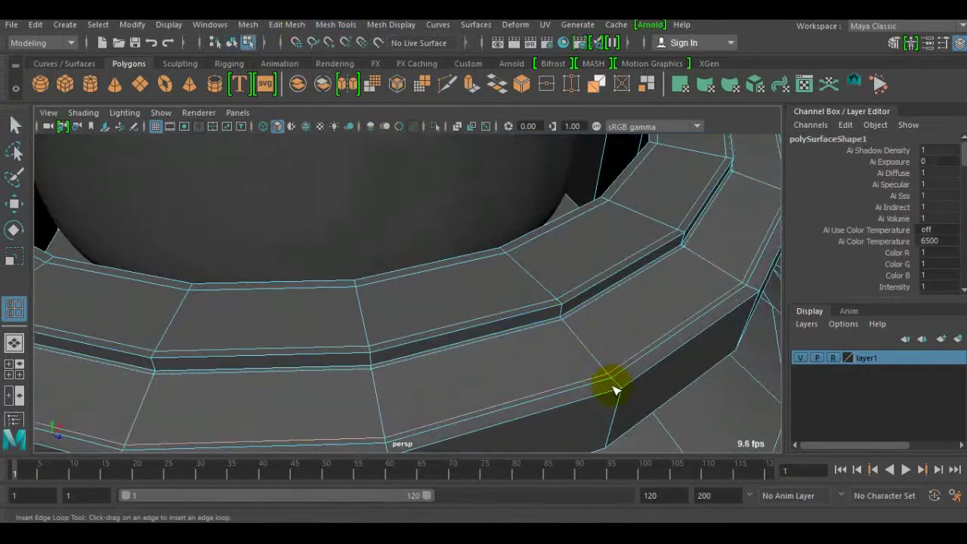
alt+drag(613, 389, 549, 228)
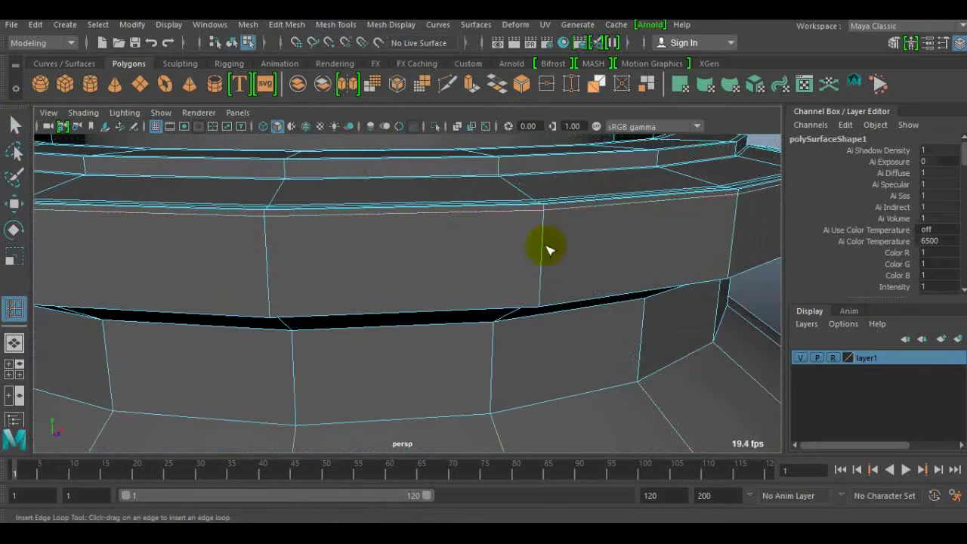
mouse_move(512, 362)
alt+mouse_down()
mouse_move(494, 296)
mouse_move(531, 339)
alt+mouse_up()
alt+middle_drag(531, 340, 284, 285)
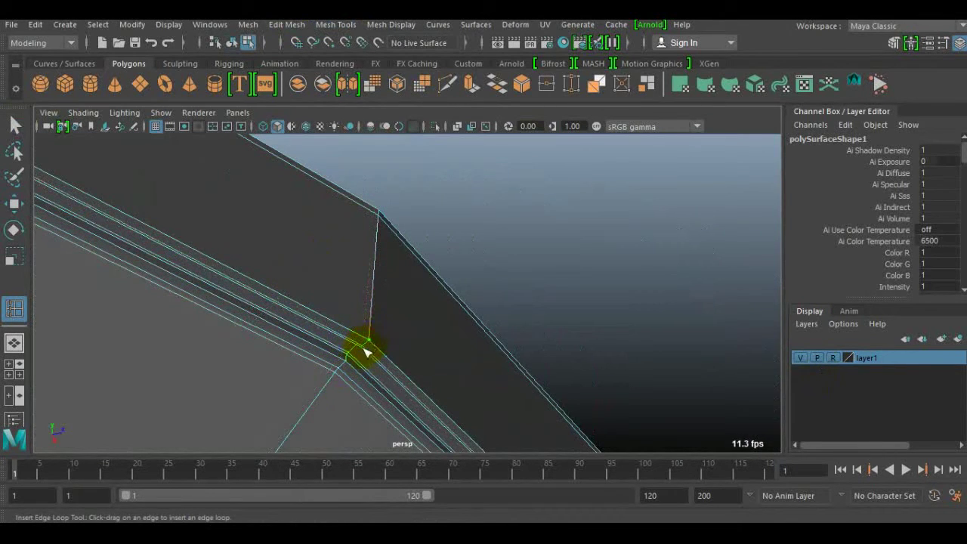
mouse_move(368, 330)
alt+right_down()
mouse_move(436, 337)
mouse_move(350, 358)
mouse_move(413, 328)
alt+right_up()
alt+drag(413, 328, 448, 338)
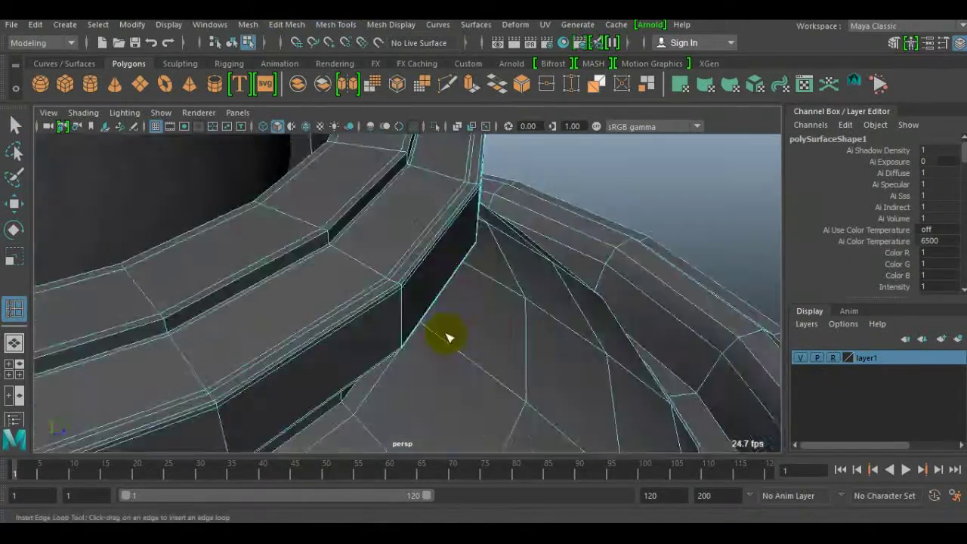
mouse_move(447, 338)
alt+right_down()
mouse_move(459, 298)
mouse_move(520, 340)
mouse_move(596, 343)
alt+right_up()
alt+drag(596, 343, 482, 386)
mouse_move(568, 321)
alt+mouse_down()
mouse_move(626, 363)
mouse_move(547, 274)
mouse_move(491, 281)
mouse_move(399, 319)
mouse_move(443, 302)
mouse_move(234, 319)
mouse_move(290, 364)
mouse_move(443, 345)
mouse_move(400, 341)
alt+mouse_up()
Step: Open the Insert Edge Loop tool settings and select the small cylinder at the top
mouse_move(417, 196)
alt+mouse_down()
mouse_move(389, 346)
mouse_move(529, 244)
mouse_move(551, 252)
mouse_move(410, 302)
alt+mouse_up()
key(f)
double_click(347, 84)
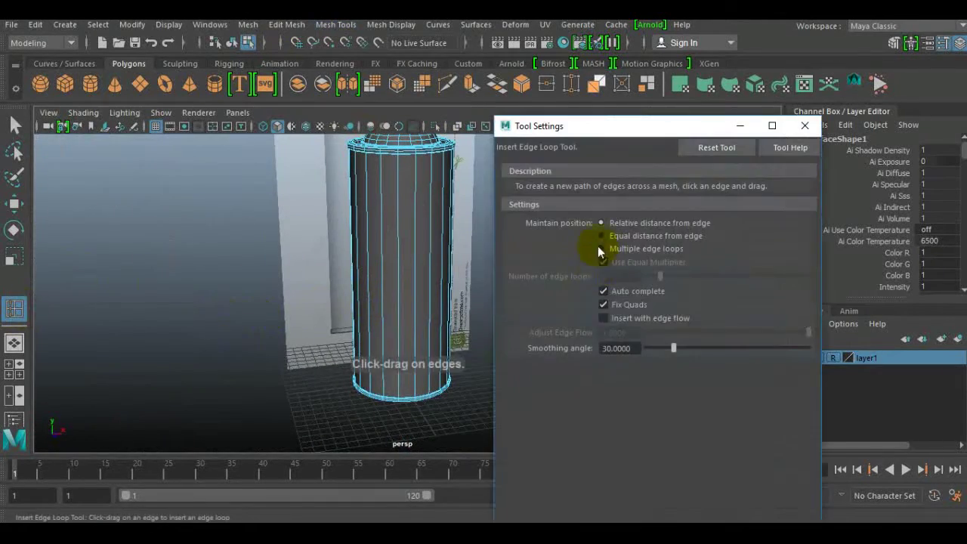
mouse_move(476, 263)
alt+mouse_down()
mouse_move(367, 292)
mouse_move(397, 334)
alt+mouse_up()
click(385, 219)
key(w)
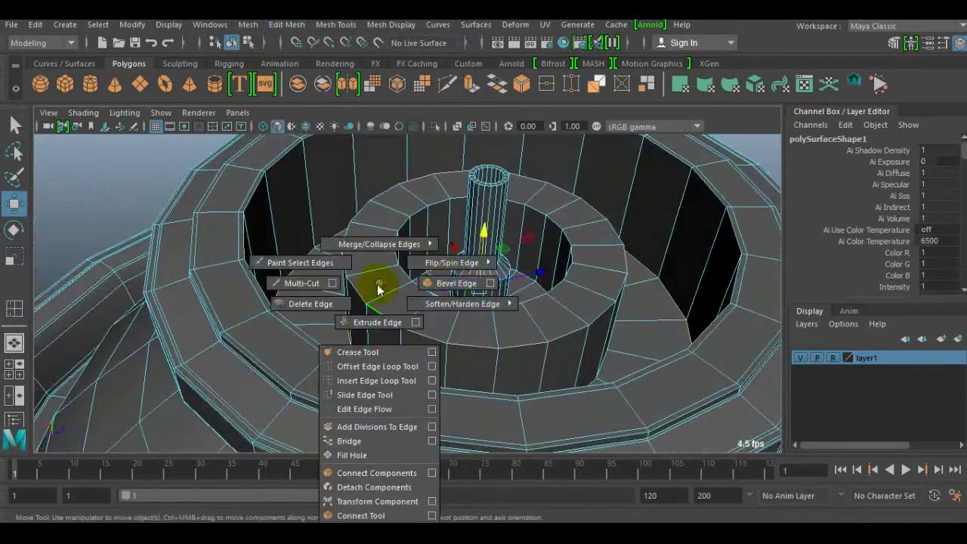
Step: Bevel the selected ring edges, raising polyBevel2 to 3 segments
shift+right_drag(379, 287, 399, 291)
key(Return)
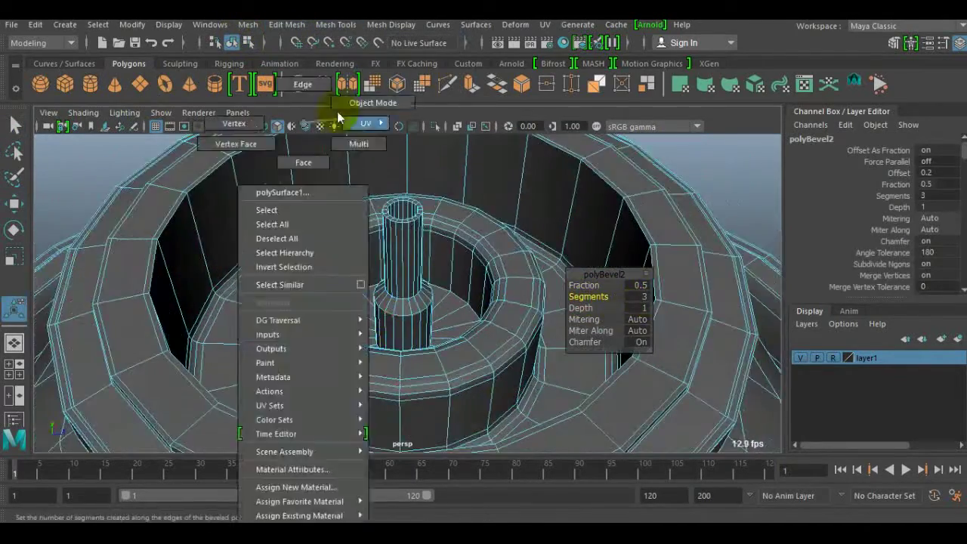
alt+drag(295, 185, 412, 363)
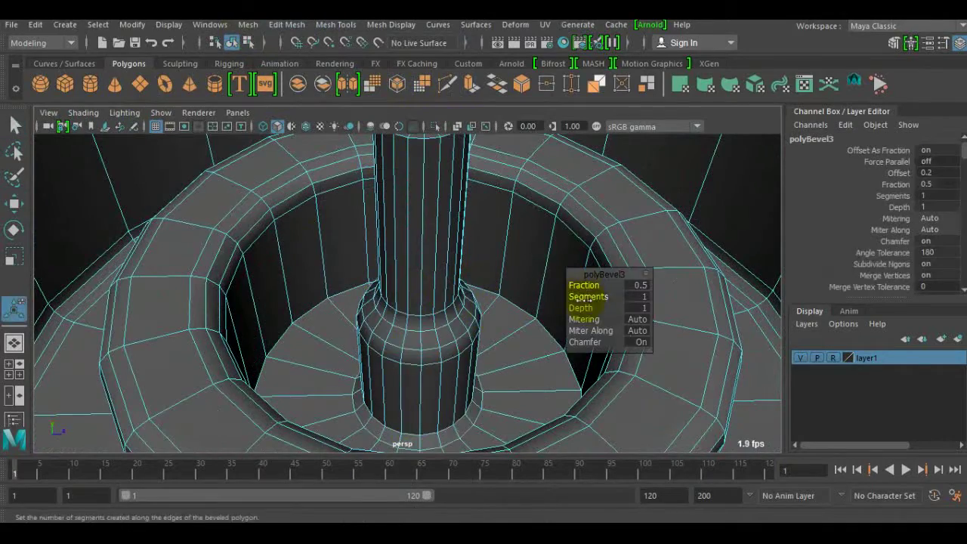
mouse_move(423, 321)
alt+mouse_down()
mouse_move(431, 233)
mouse_move(434, 247)
alt+mouse_up()
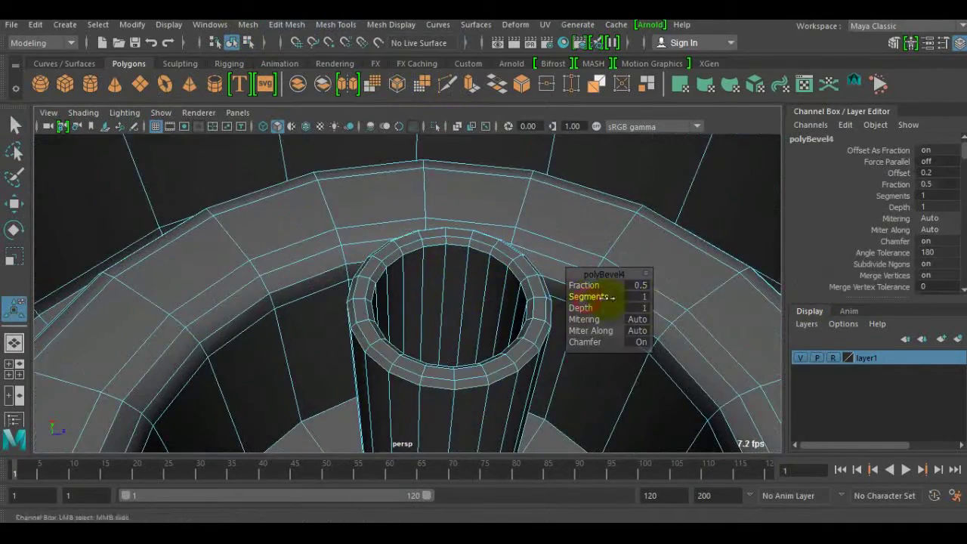
alt+drag(588, 298, 443, 371)
Step: Switch to Insert Edge Loop and select the can top mesh, zooming in on the inner rim
right_drag(442, 371, 464, 248)
mouse_move(471, 270)
alt+mouse_down()
mouse_move(368, 197)
mouse_move(287, 209)
mouse_move(459, 312)
mouse_move(456, 198)
mouse_move(429, 345)
mouse_move(256, 281)
mouse_move(280, 453)
alt+mouse_up()
click(368, 198)
scroll(431, 306, up, 5)
alt+drag(432, 307, 226, 270)
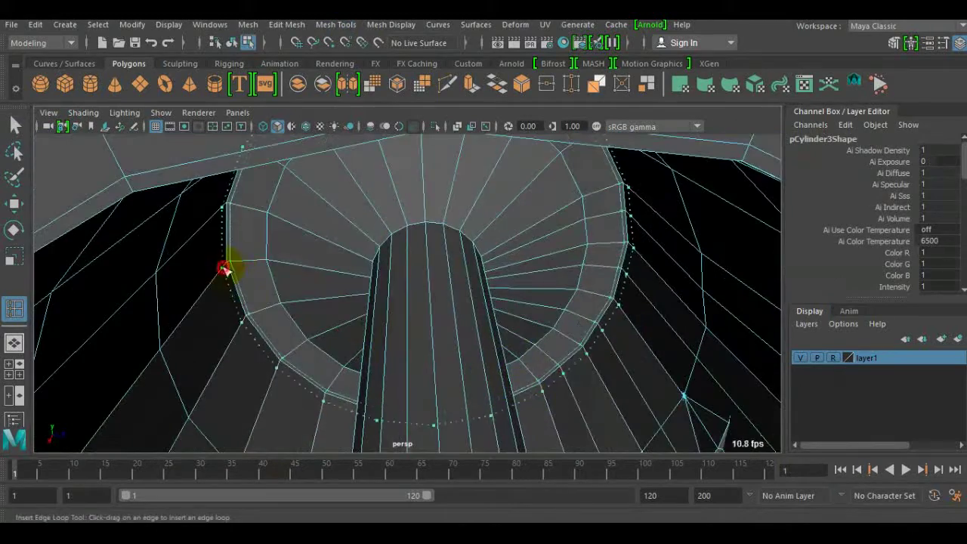
mouse_move(426, 216)
alt+mouse_down()
mouse_move(455, 280)
mouse_move(458, 244)
mouse_move(418, 280)
mouse_move(376, 268)
alt+mouse_up()
Step: Select the nozzle cap cylinder and then the small side knob
key(q)
click(324, 295)
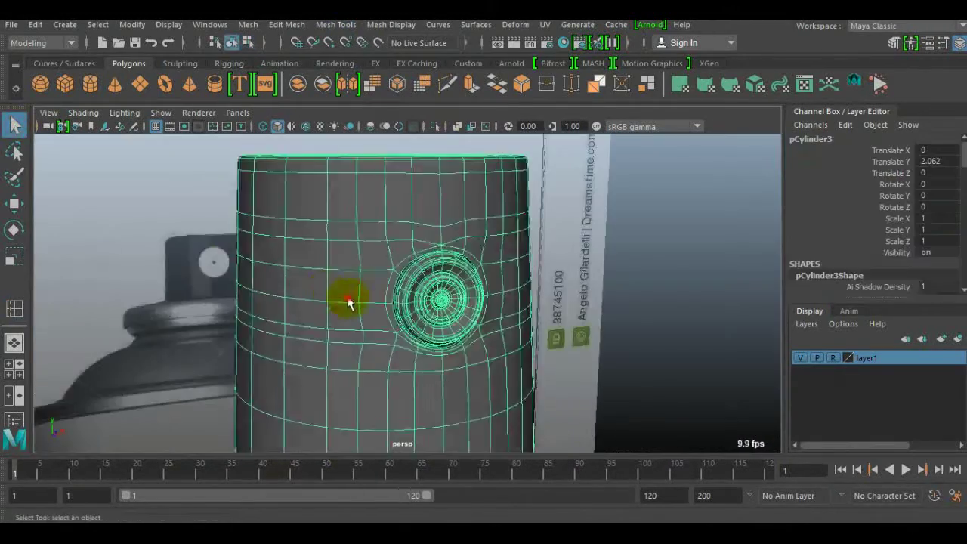
scroll(395, 302, down, 5)
click(390, 24)
scroll(503, 181, up, 5)
alt+drag(496, 237, 427, 213)
click(427, 213)
scroll(492, 287, down, 5)
scroll(434, 163, down, 2)
key(w)
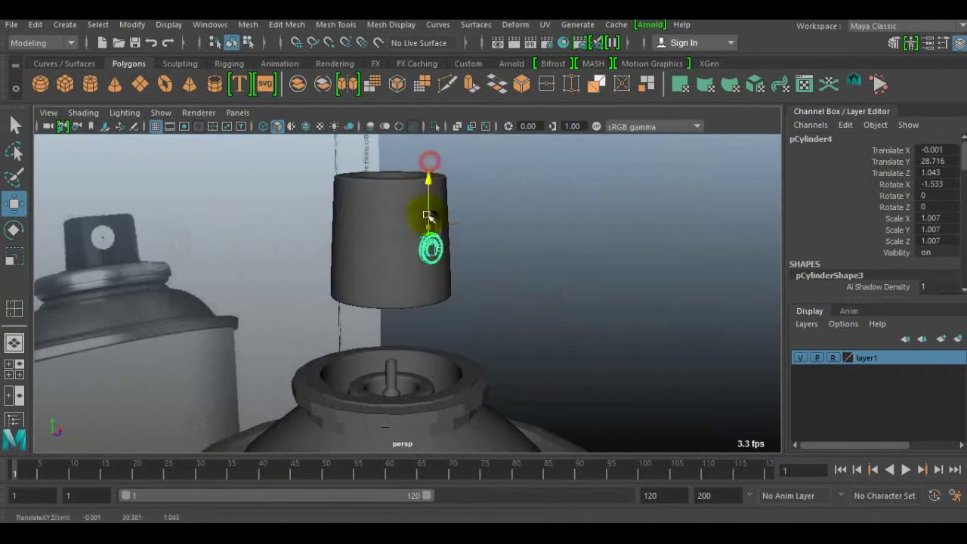
Step: Select the can body polySurface1 and open the Hypershade
click(483, 355)
mouse_move(577, 383)
alt+mouse_down()
mouse_move(525, 264)
mouse_move(405, 249)
alt+mouse_up()
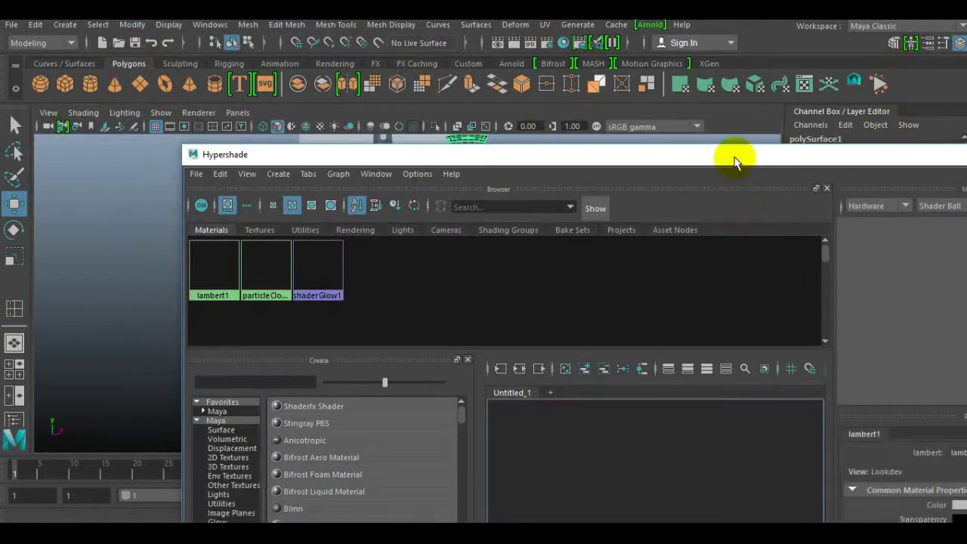
drag(734, 162, 577, 87)
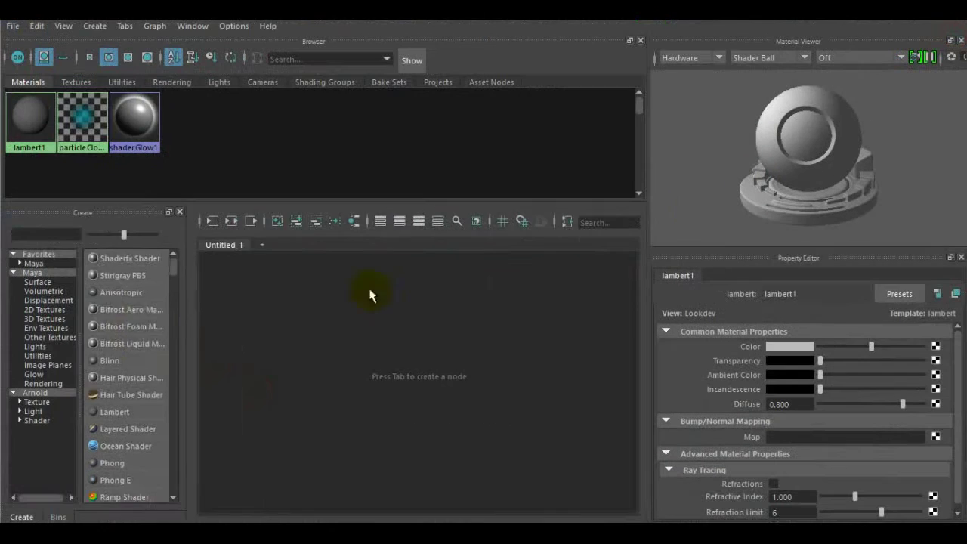
Step: Create a Blinn material by searching 'bli' and set its colour to white
drag(183, 378, 245, 355)
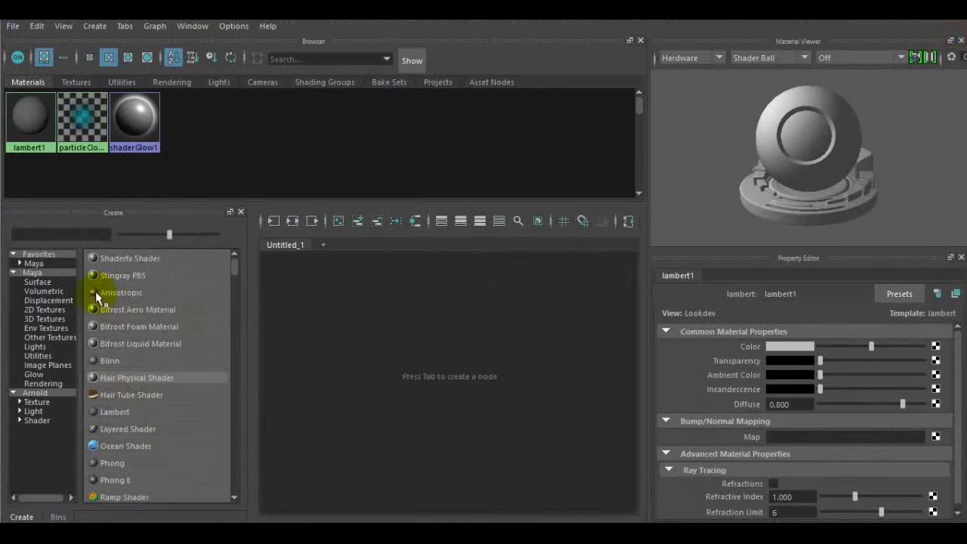
text(bli)
click(179, 261)
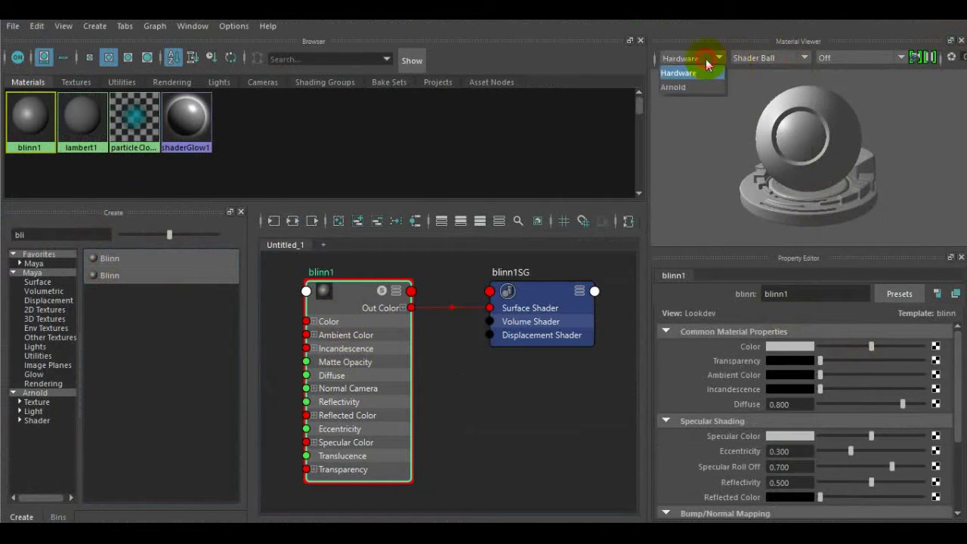
click(790, 346)
drag(721, 398, 739, 401)
mouse_move(834, 411)
mouse_down()
mouse_move(832, 363)
mouse_move(822, 389)
mouse_up()
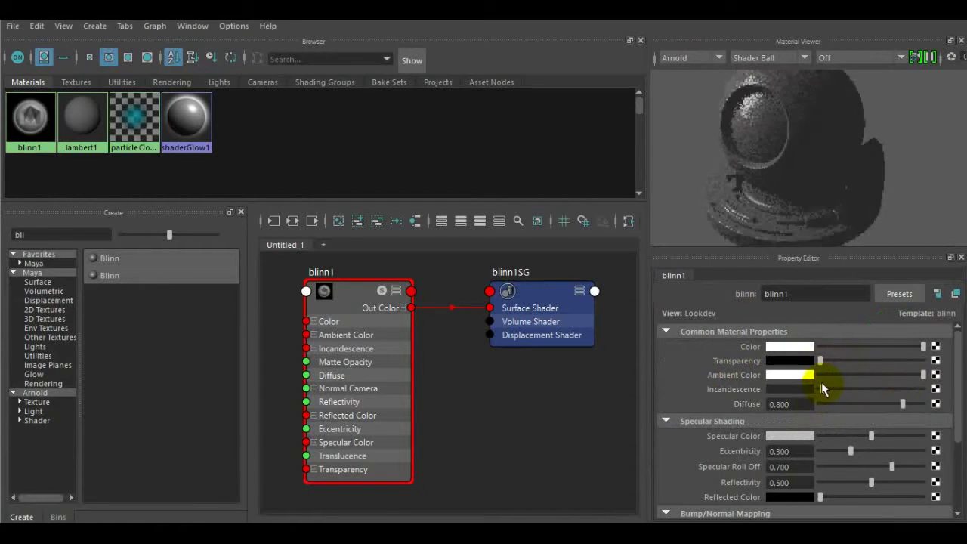
Step: Enable refractions on the Blinn and set its specular colour to grey
scroll(861, 390, down, 3)
scroll(857, 398, down, 5)
click(774, 463)
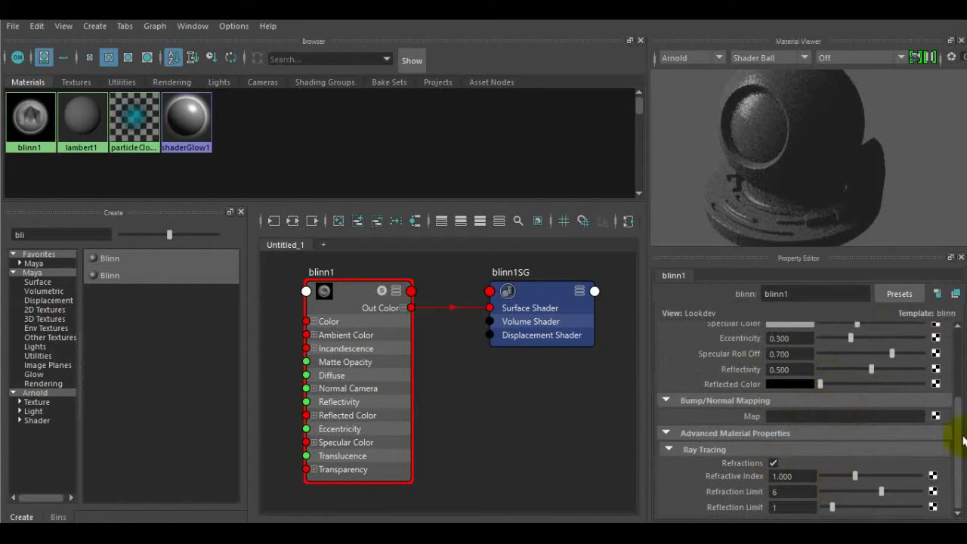
click(668, 435)
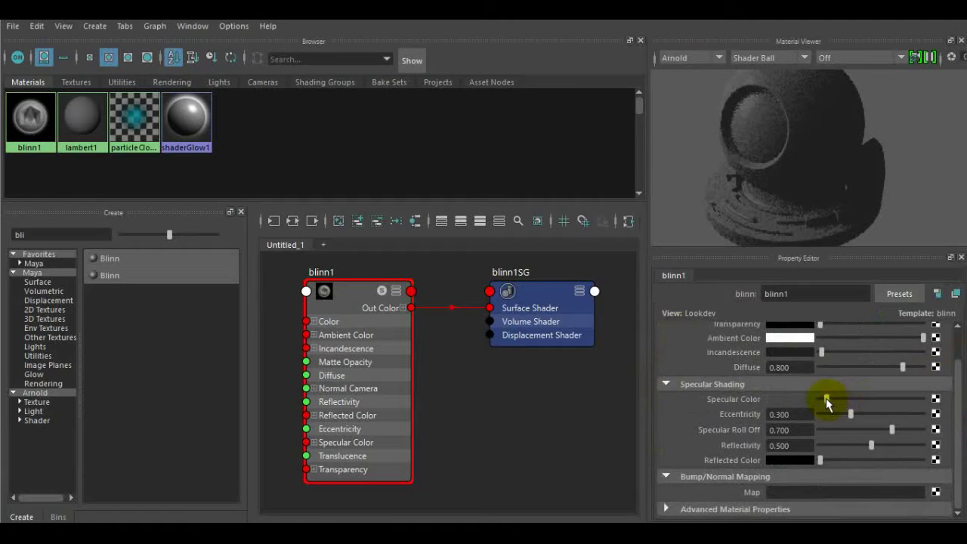
click(790, 399)
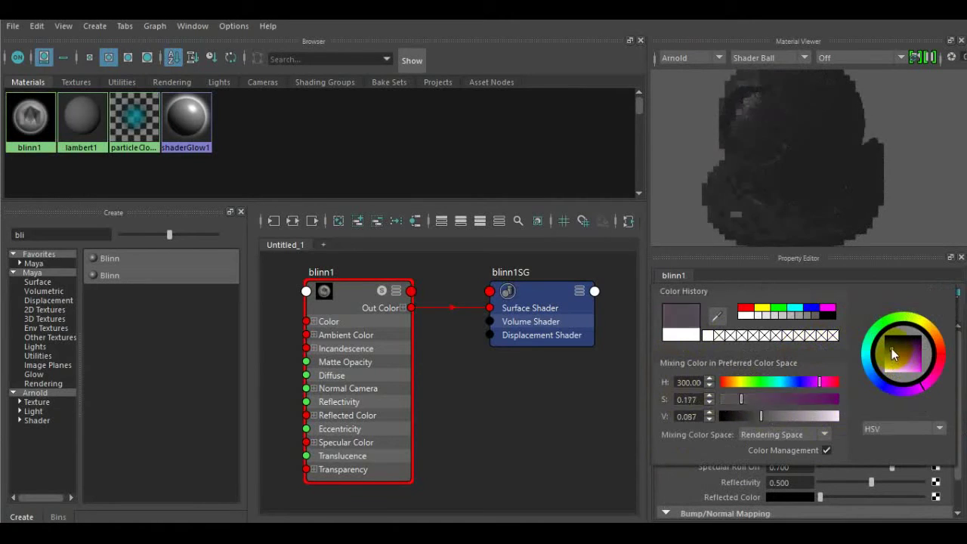
drag(892, 348, 842, 233)
scroll(821, 364, down, 2)
drag(827, 399, 840, 399)
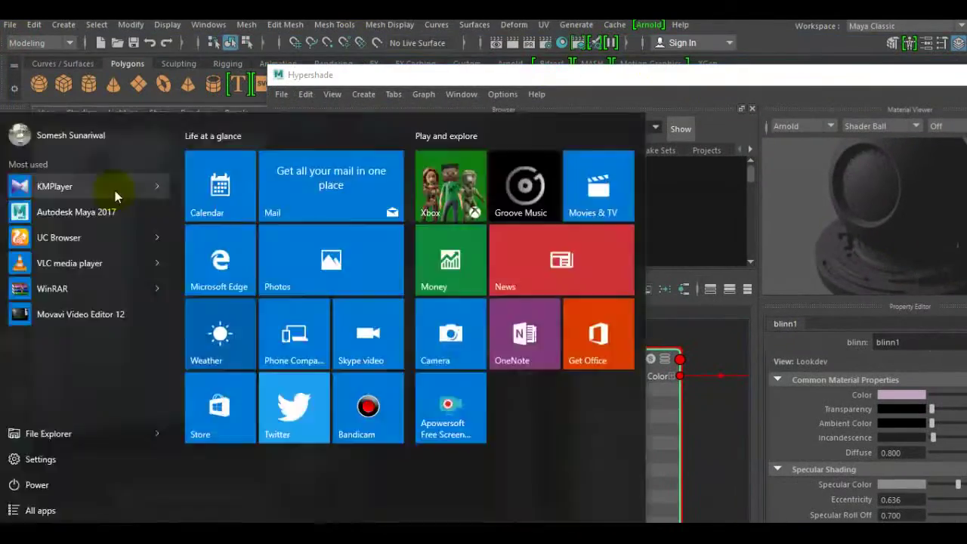
Step: Select the can body, inspect the shaderGlow1 material, and close the Hypershade
click(164, 191)
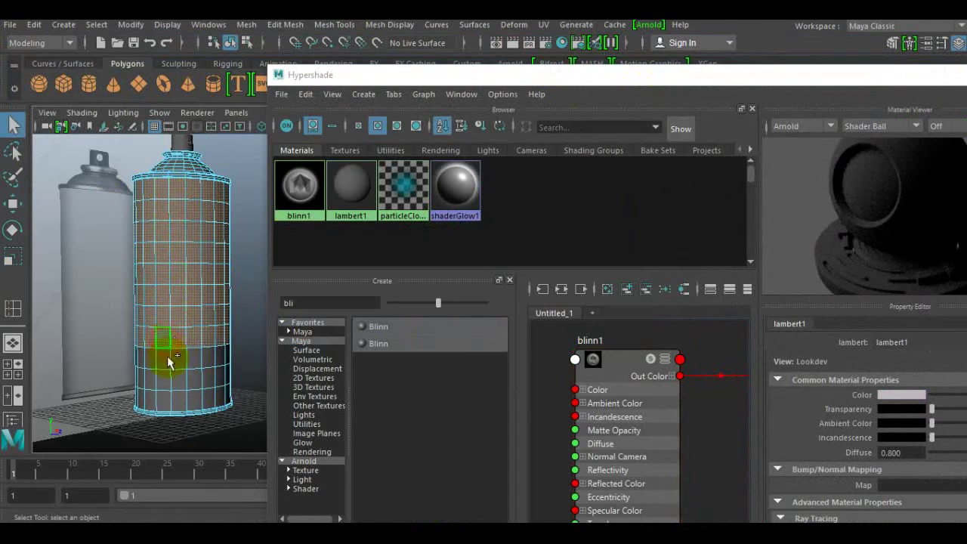
scroll(181, 374, up, 5)
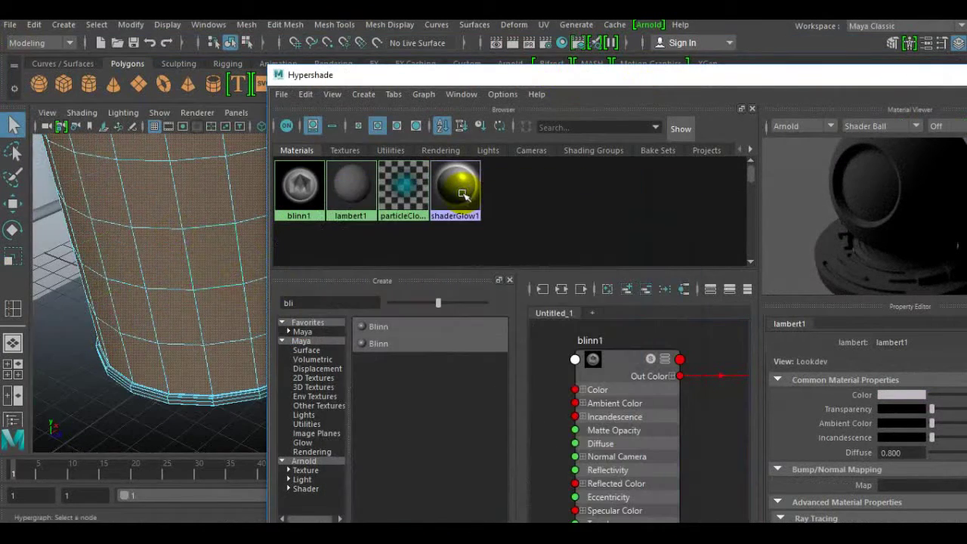
click(473, 205)
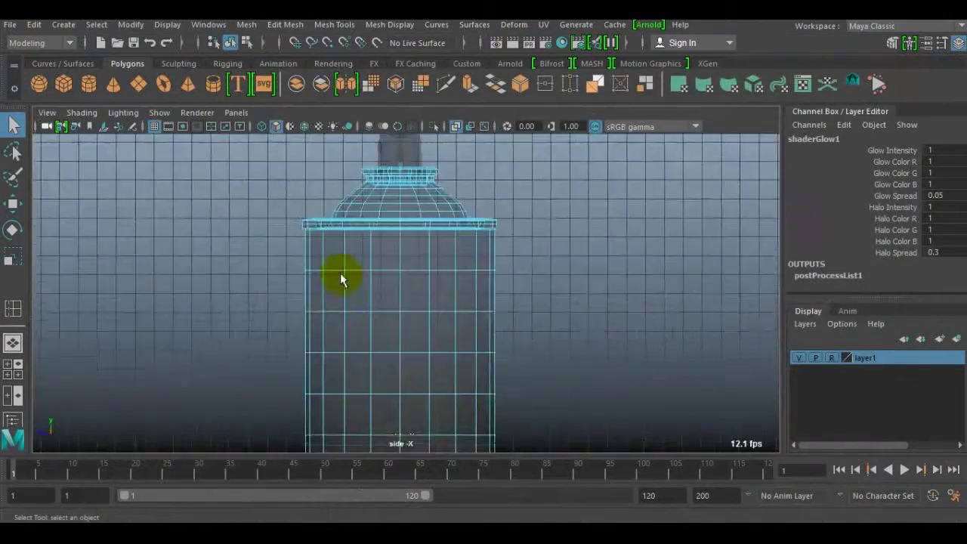
drag(336, 188, 498, 332)
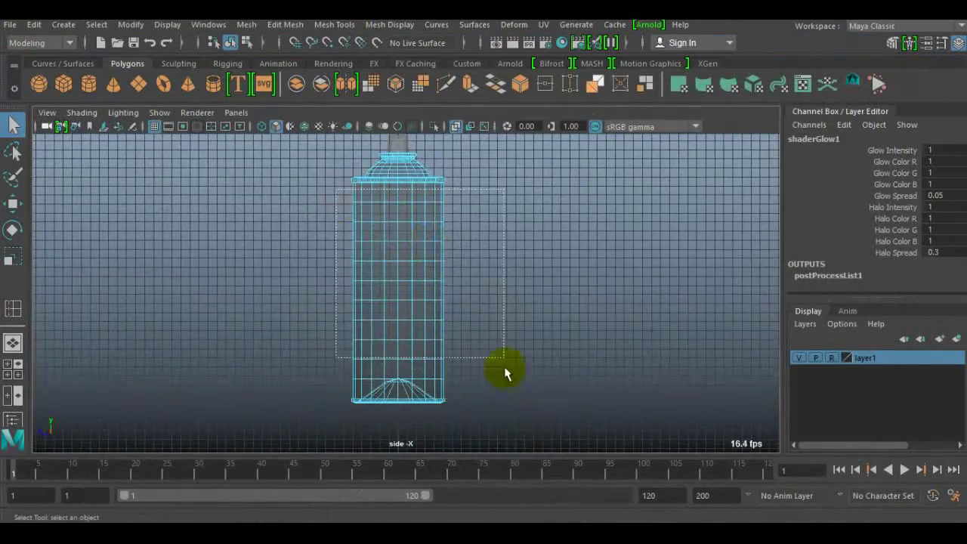
Step: Select the faces of the can top and assign them a new Phong material
key(space)
key(space)
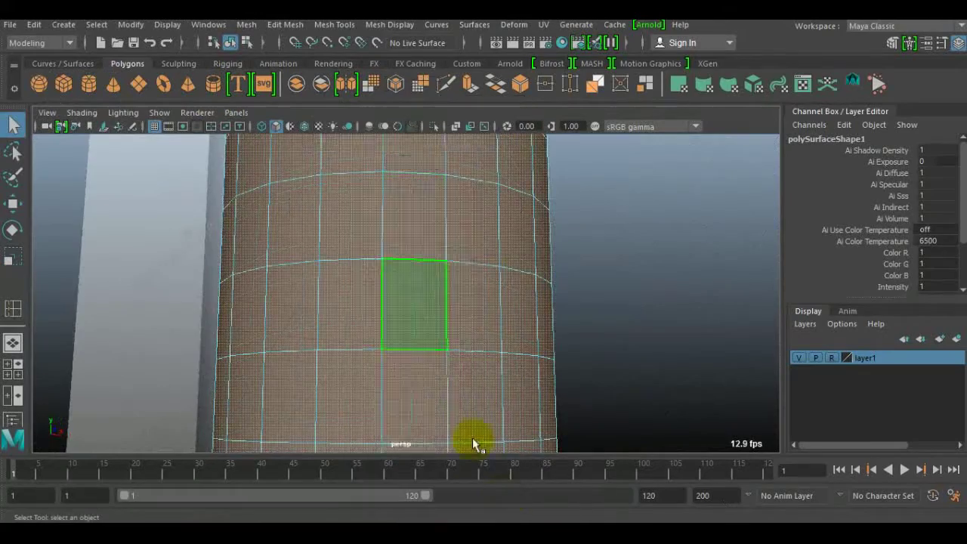
scroll(507, 305, up, 5)
right_drag(412, 147, 425, 205)
scroll(377, 197, down, 5)
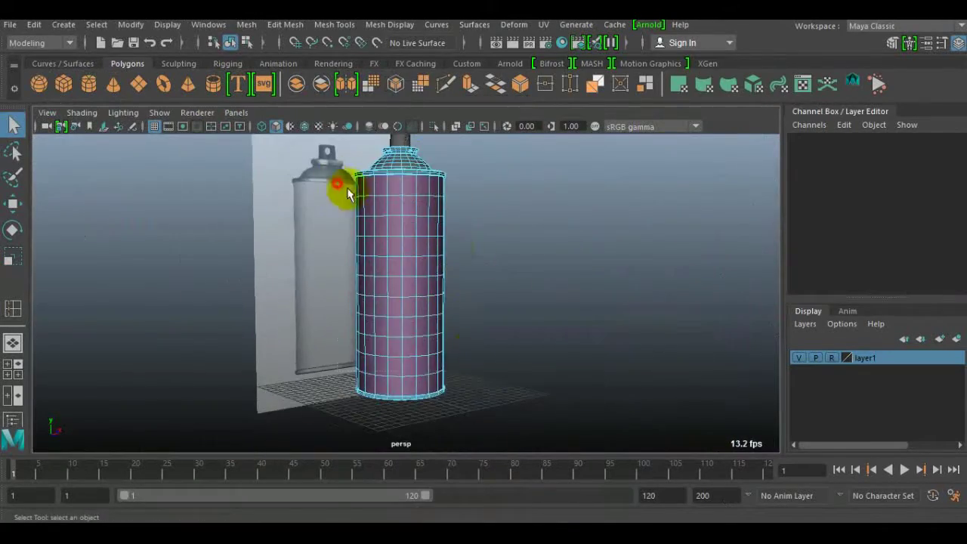
alt+drag(334, 186, 405, 322)
scroll(407, 319, up, 2)
scroll(372, 265, down, 5)
drag(500, 372, 288, 179)
scroll(435, 286, up, 5)
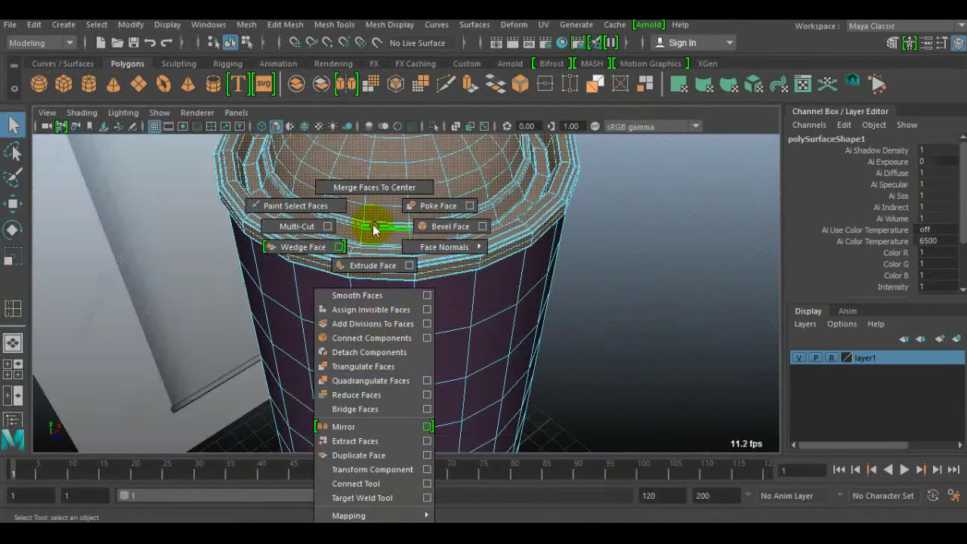
right_drag(404, 132, 438, 512)
click(397, 487)
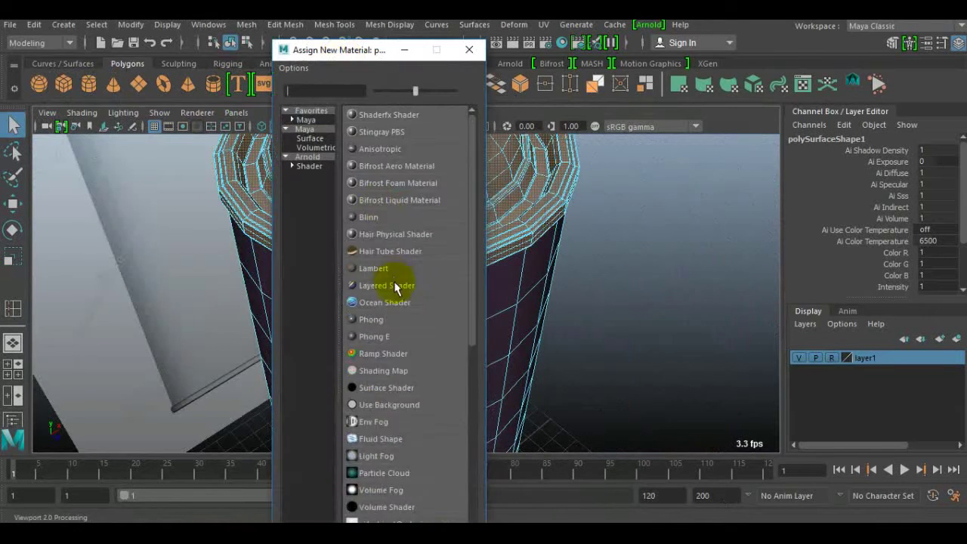
click(378, 323)
Step: Adjust the Phong material's Color, Diffuse, Translucence and Glow values
mouse_move(837, 308)
mouse_down()
mouse_move(904, 309)
mouse_move(808, 299)
mouse_up()
scroll(771, 355, down, 3)
drag(756, 314, 794, 314)
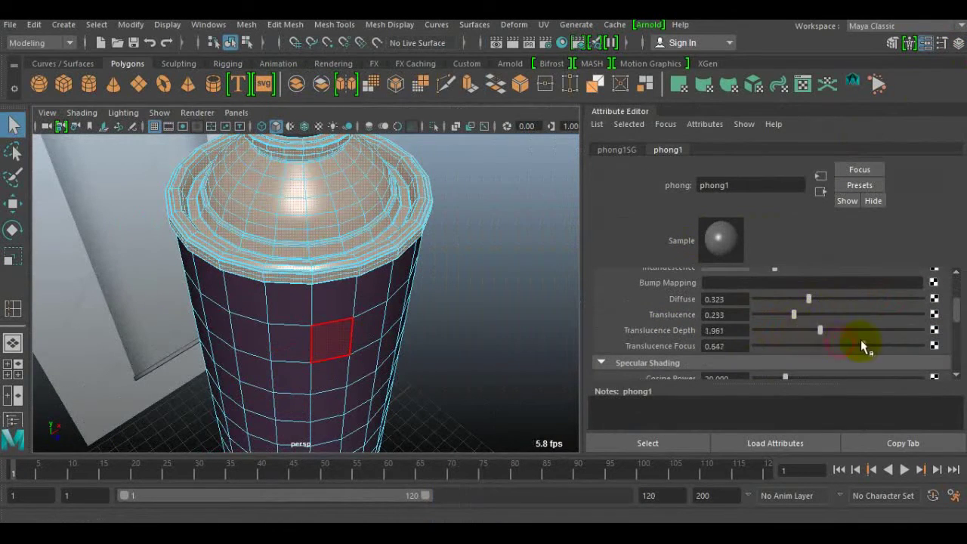
scroll(798, 320, down, 5)
scroll(626, 302, down, 5)
scroll(626, 302, down, 5)
scroll(712, 316, up, 3)
drag(755, 318, 762, 318)
scroll(605, 320, down, 3)
scroll(665, 292, up, 5)
scroll(664, 292, down, 2)
scroll(483, 298, up, 3)
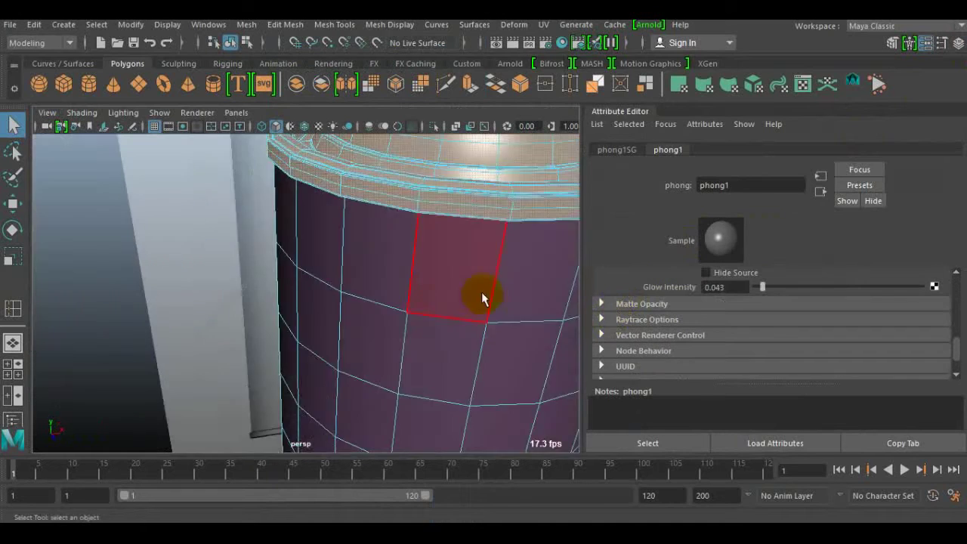
scroll(484, 298, down, 5)
Step: Give the nozzle cap a new Blinn material with white Color and adjusted Reflectivity
click(426, 226)
right_drag(425, 226, 423, 317)
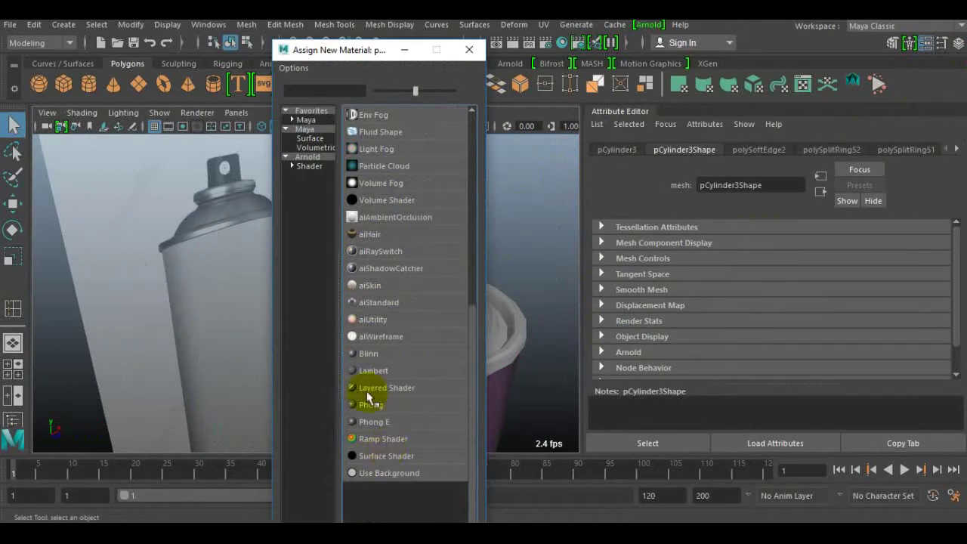
click(368, 352)
scroll(459, 282, up, 3)
drag(831, 309, 756, 317)
scroll(756, 317, down, 1)
click(860, 185)
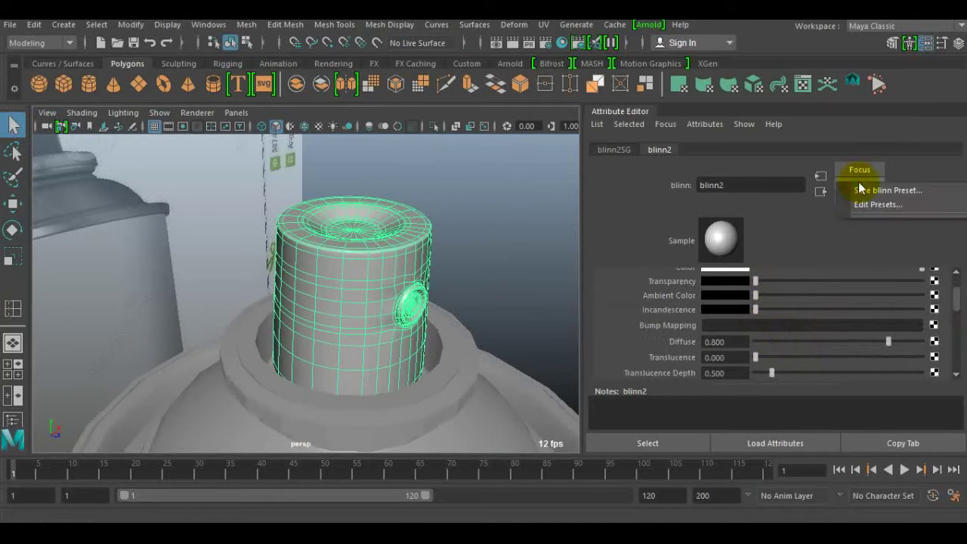
scroll(794, 296, down, 2)
scroll(766, 345, down, 3)
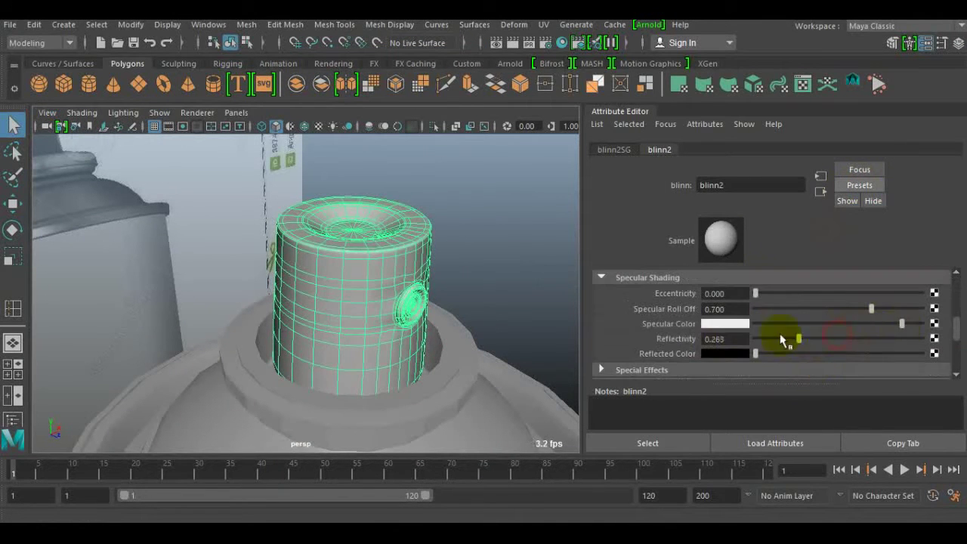
Step: Deselect the cap, frame the purple can, and select the layer1 display layer
click(386, 205)
scroll(417, 306, down, 5)
key(f)
click(958, 43)
click(864, 359)
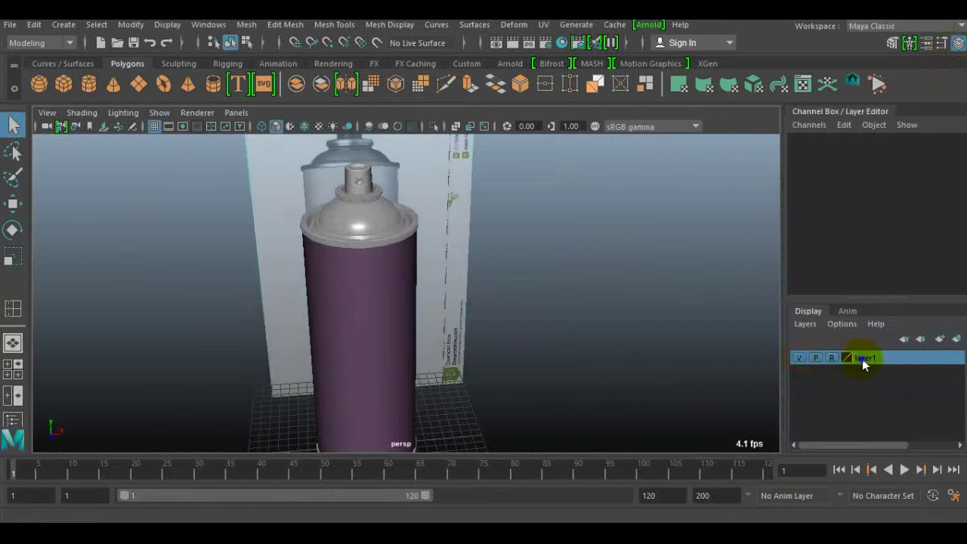
Step: Draw a polygon plane and extrude its back edge upward into a backdrop wall
scroll(416, 265, down, 3)
drag(370, 346, 641, 384)
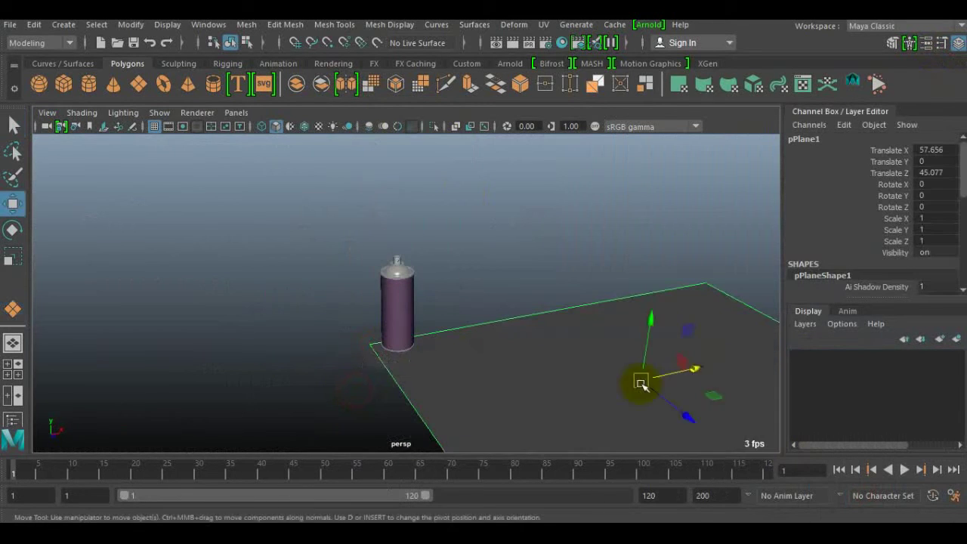
click(639, 216)
key(ctrl+e)
drag(469, 196, 465, 159)
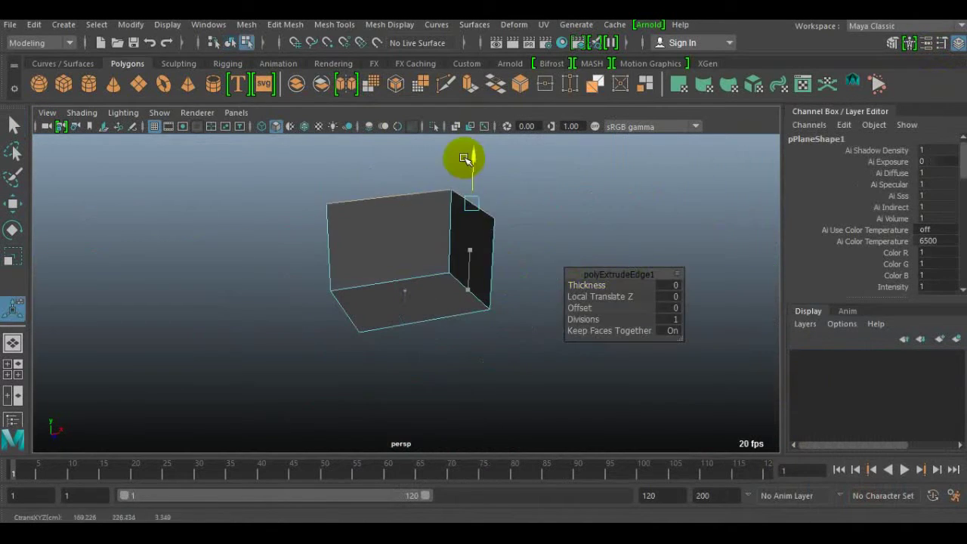
scroll(494, 287, up, 3)
Step: Group the spray can parts and rename the group to Can in the Outliner
click(393, 272)
key(ctrl+g)
click(12, 420)
double_click(57, 259)
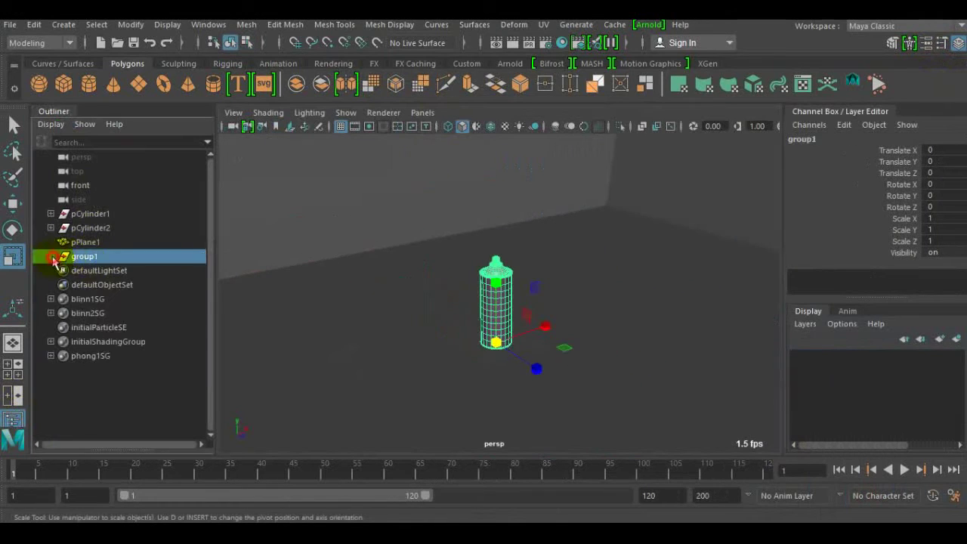
text(n)
key(Return)
Step: Frame the can in a single view and start the Arnold preview render
click(76, 273)
key(f)
key(space)
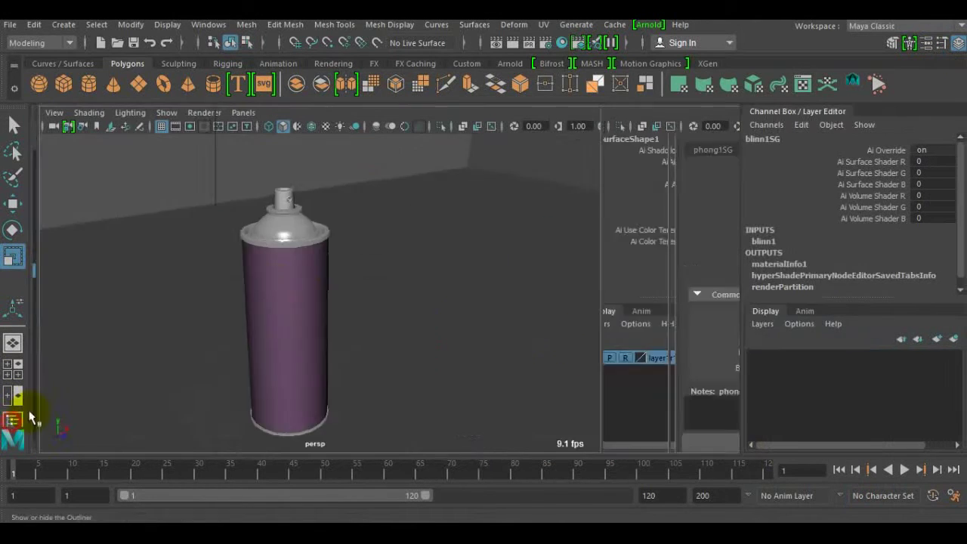
click(539, 231)
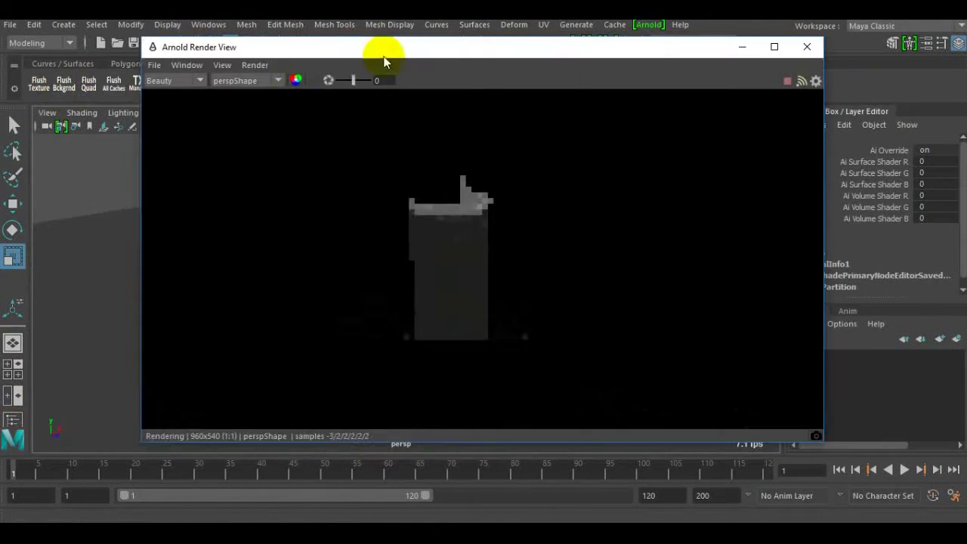
Step: Add an area light to the scene and bring up its attribute settings
drag(341, 50, 723, 65)
scroll(369, 287, down, 2)
scroll(637, 164, up, 2)
click(320, 207)
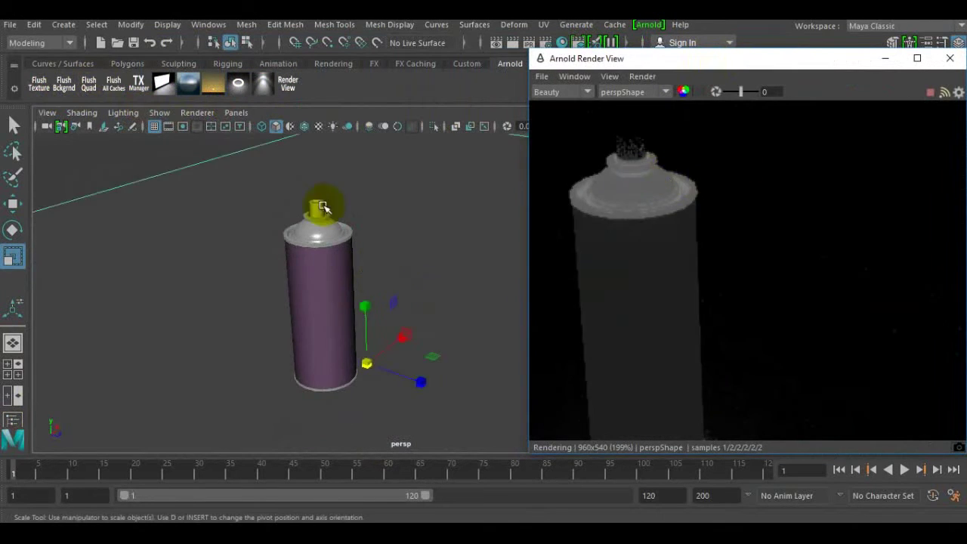
click(63, 24)
click(292, 158)
scroll(317, 242, down, 2)
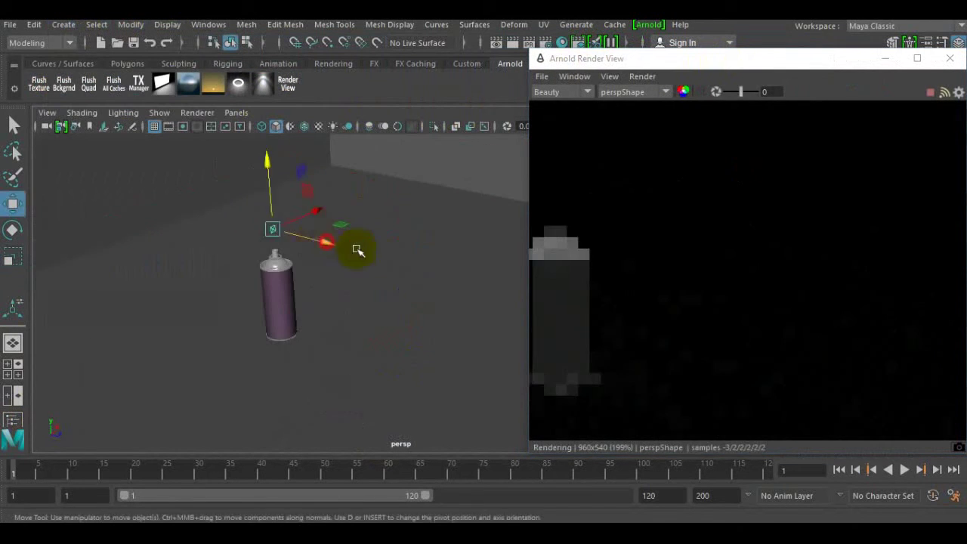
alt+drag(358, 229, 305, 228)
scroll(308, 272, down, 2)
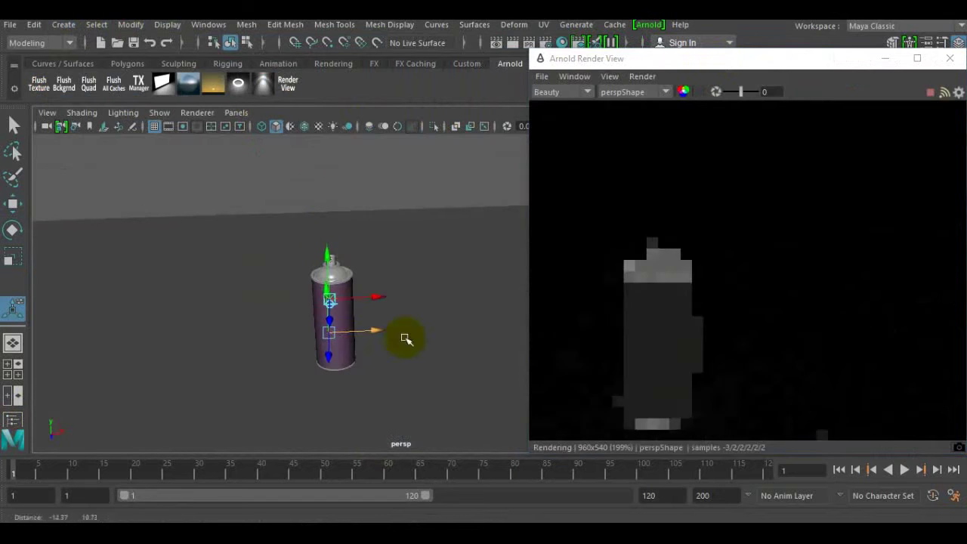
click(367, 231)
drag(659, 59, 15, 67)
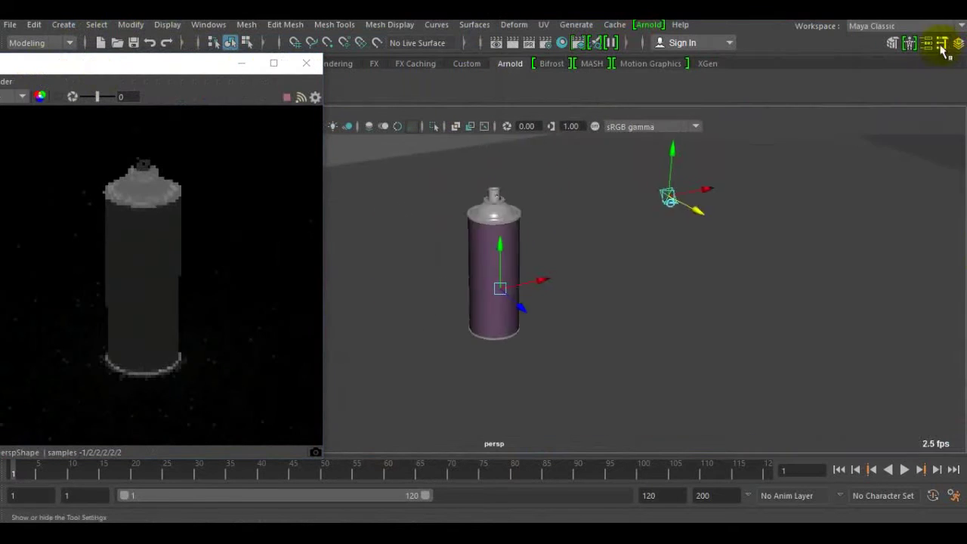
key(ctrl+a)
Step: Assign the backdrop plane a new Blinn material with white Color
click(511, 249)
right_drag(462, 154, 453, 486)
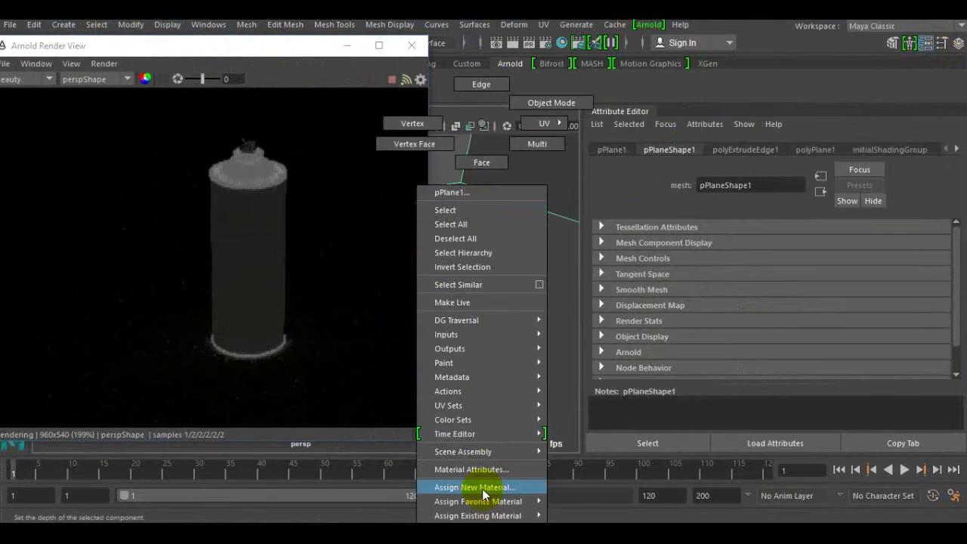
click(325, 241)
drag(838, 309, 924, 309)
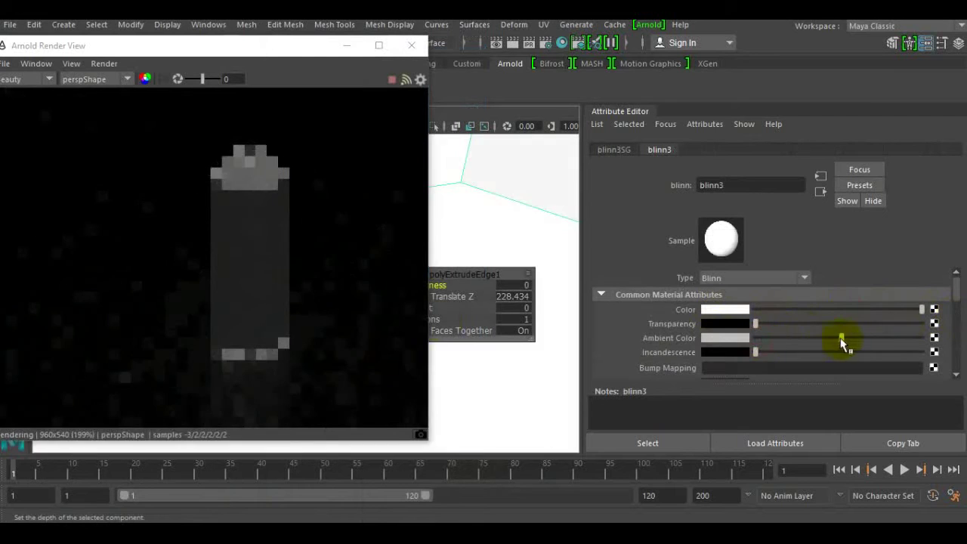
scroll(755, 343, down, 2)
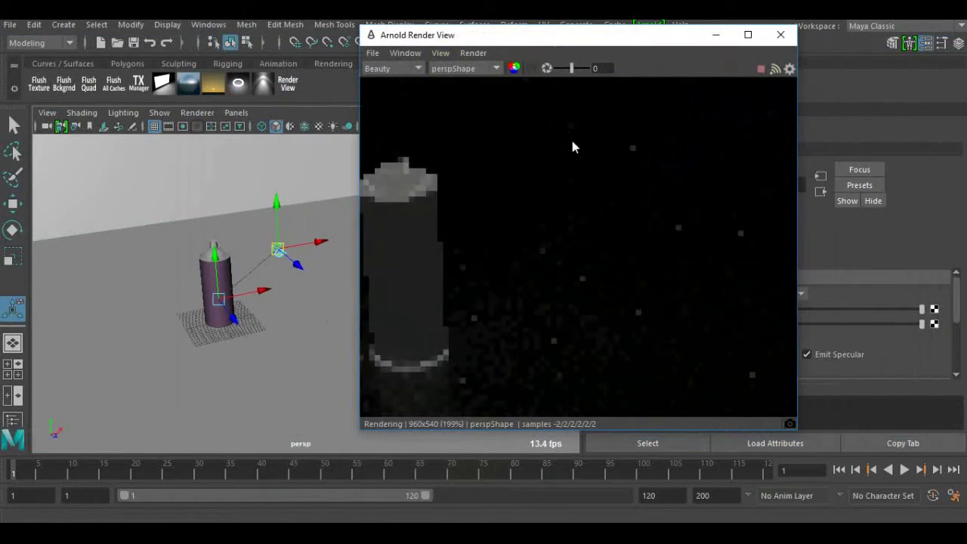
Step: Switch the Arnold render to the front camera, then back to perspective
click(471, 69)
click(465, 68)
click(485, 86)
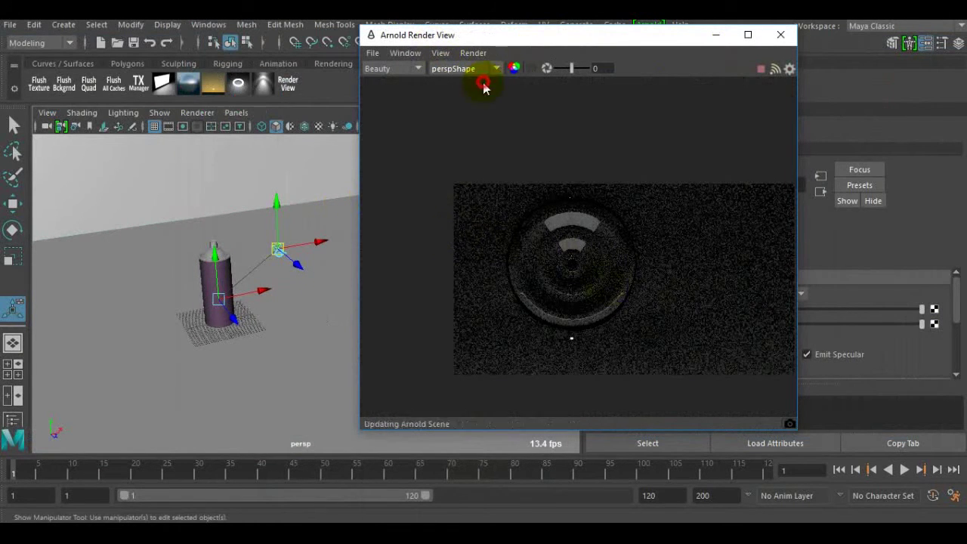
scroll(199, 205, up, 5)
Step: Lower the area light's Arnold intensity to 10
drag(587, 35, 336, 28)
click(807, 312)
scroll(810, 317, down, 3)
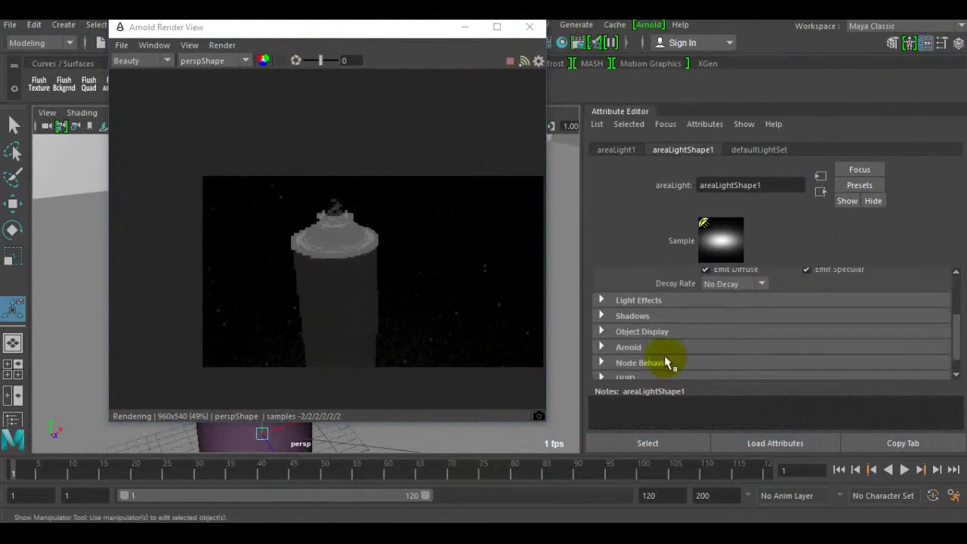
click(665, 354)
scroll(917, 317, up, 3)
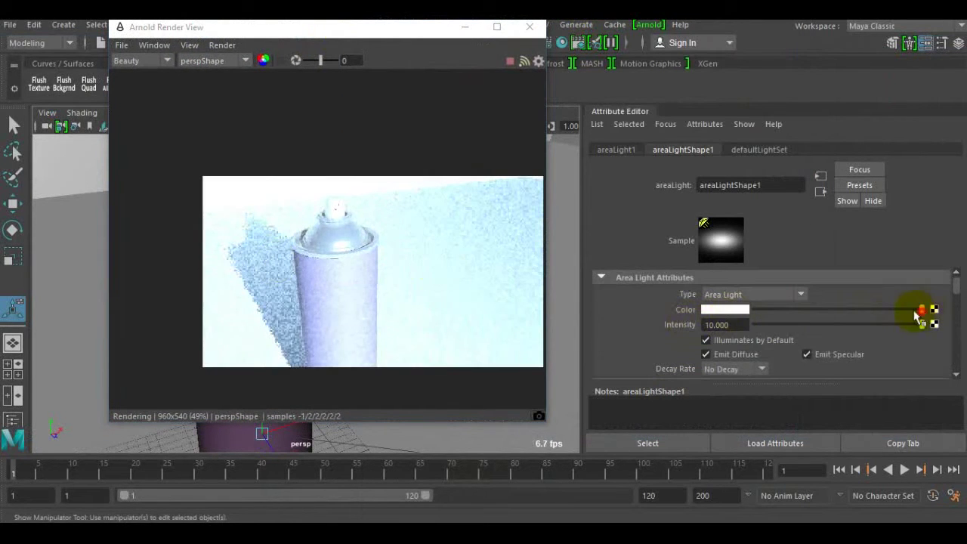
drag(923, 326, 794, 324)
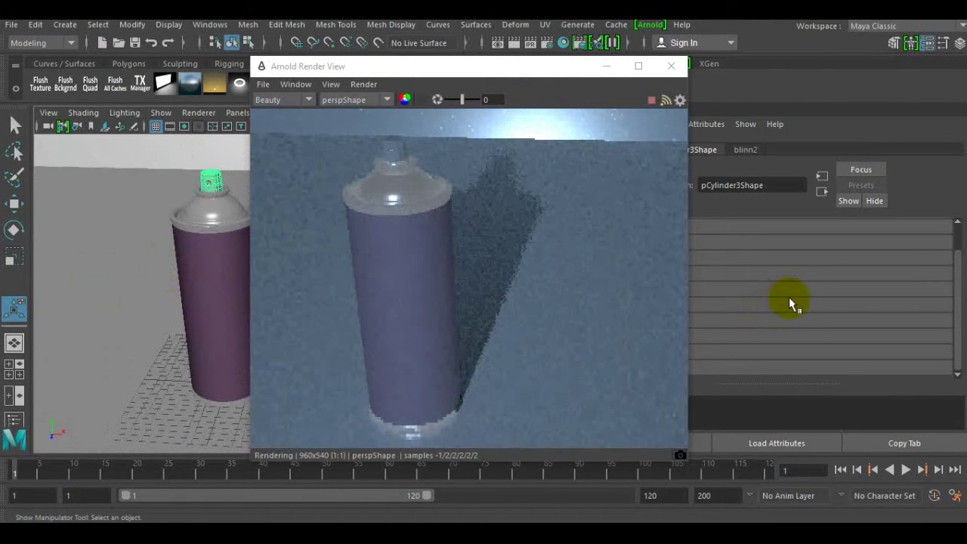
Step: Turn off Illuminates by Default on areaLightShape1
drag(561, 68, 504, 69)
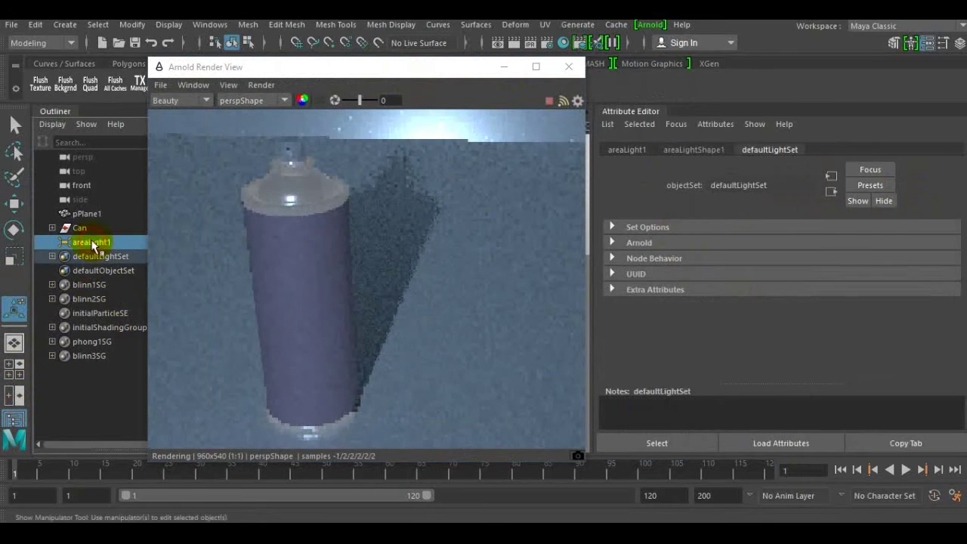
click(94, 247)
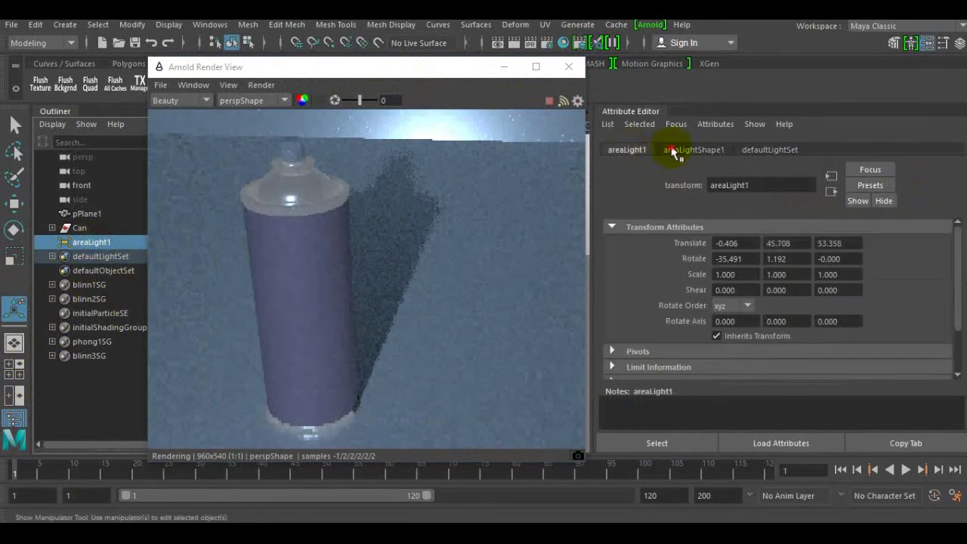
click(693, 150)
click(784, 326)
scroll(838, 309, down, 2)
click(745, 299)
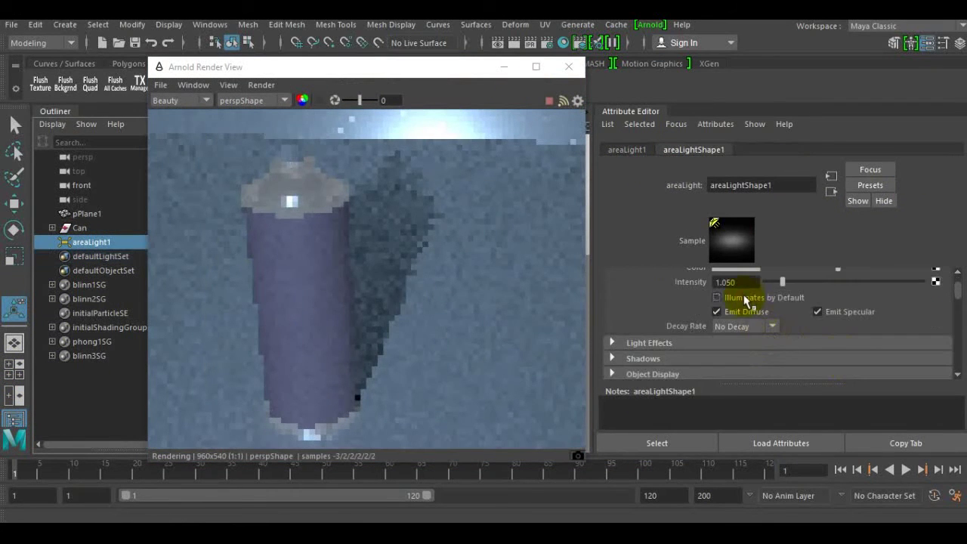
Step: Try quadratic Arnold decay, revert to constant, and review the finished can render
scroll(743, 309, down, 2)
scroll(737, 310, down, 2)
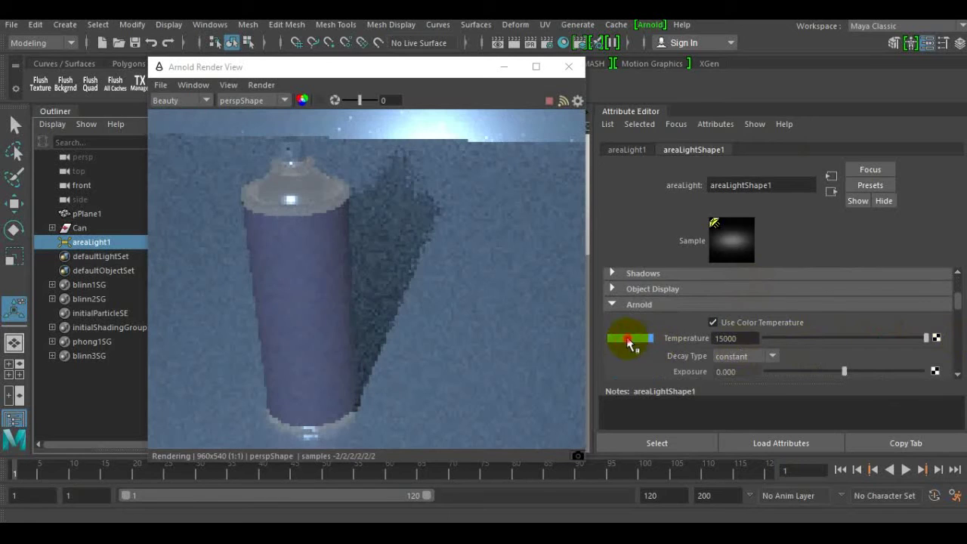
click(741, 387)
scroll(846, 329, down, 2)
scroll(763, 351, down, 4)
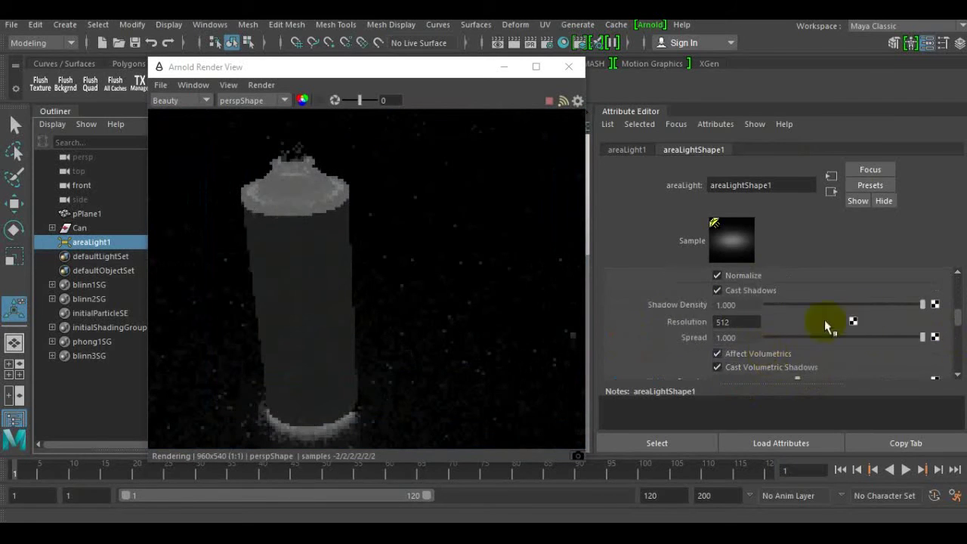
click(738, 286)
scroll(826, 370, down, 2)
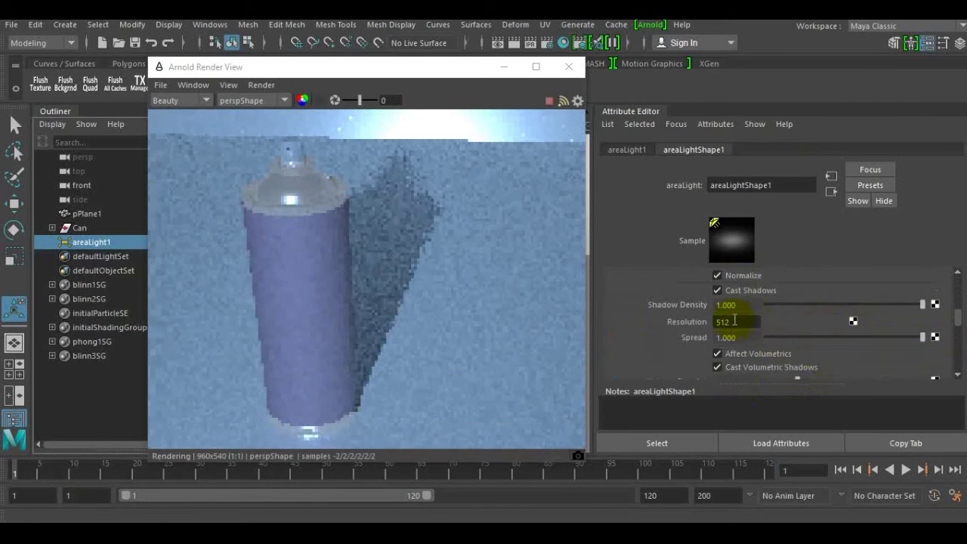
scroll(891, 351, down, 2)
scroll(837, 344, down, 3)
scroll(744, 336, down, 3)
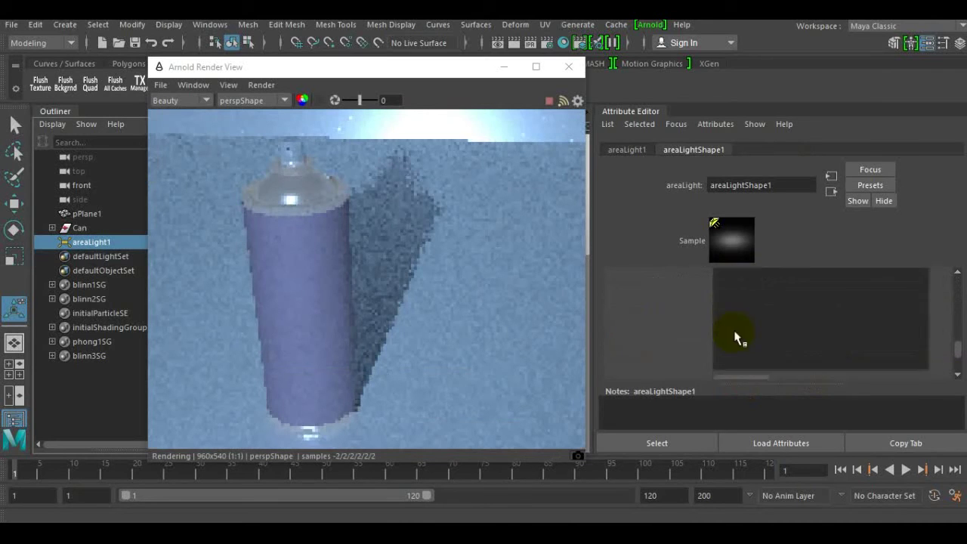
scroll(737, 329, down, 2)
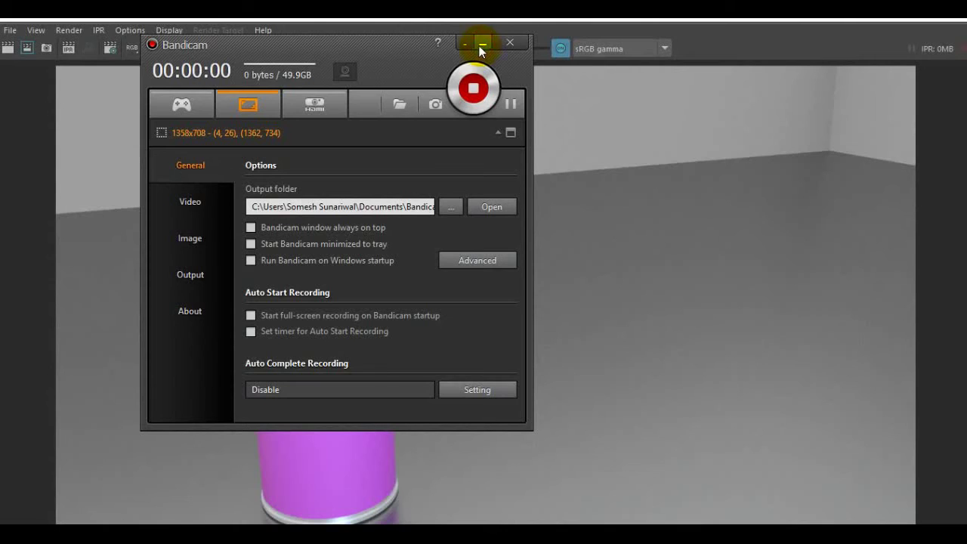
click(481, 47)
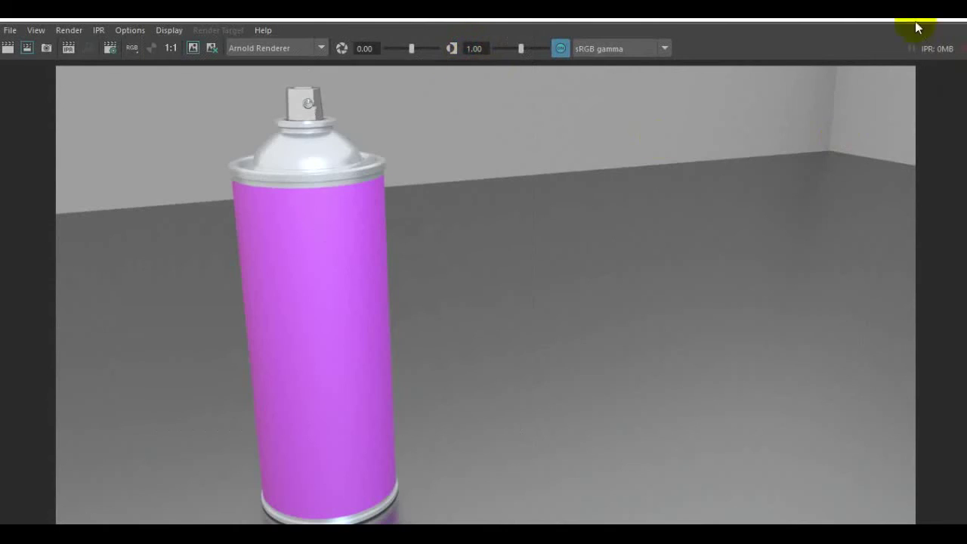